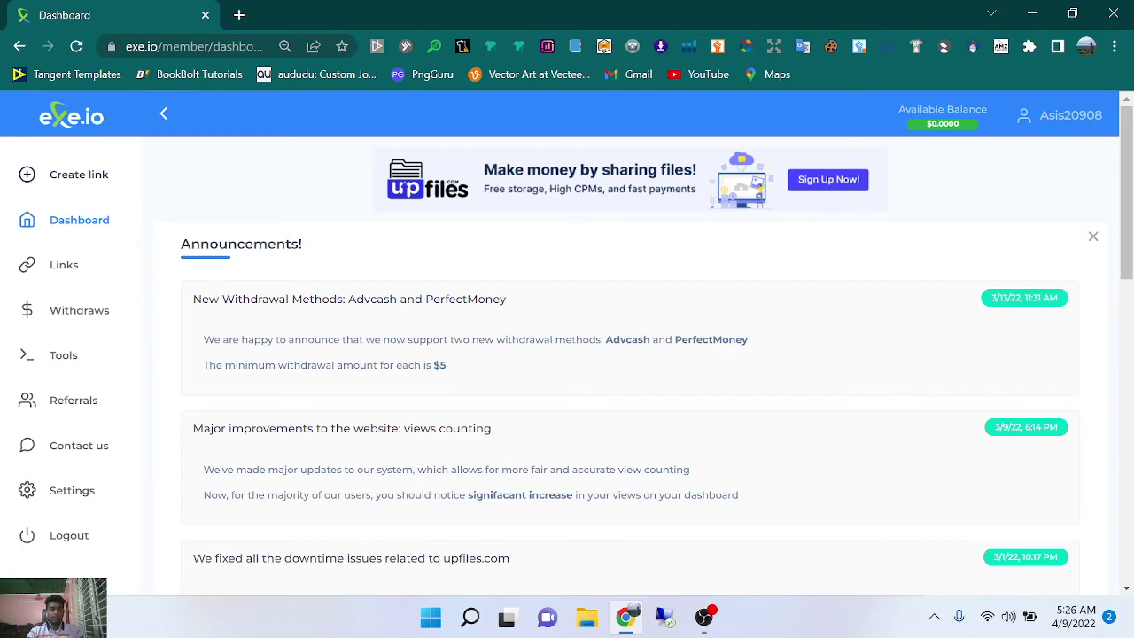
Scroll through the exe.io dashboard to look it over.
{"action": "scroll", "coordinate": [301, 354], "scroll_direction": "down", "scroll_amount": 5}
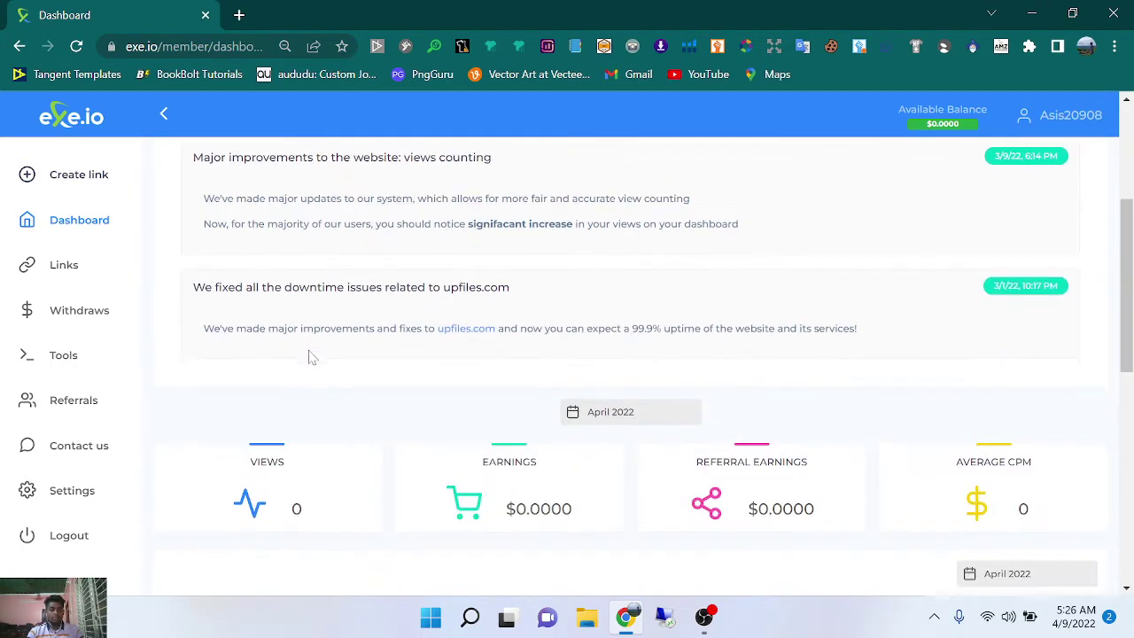
{"action": "scroll", "coordinate": [295, 348], "scroll_direction": "up", "scroll_amount": 2}
{"action": "scroll", "coordinate": [299, 361], "scroll_direction": "up", "scroll_amount": 2}
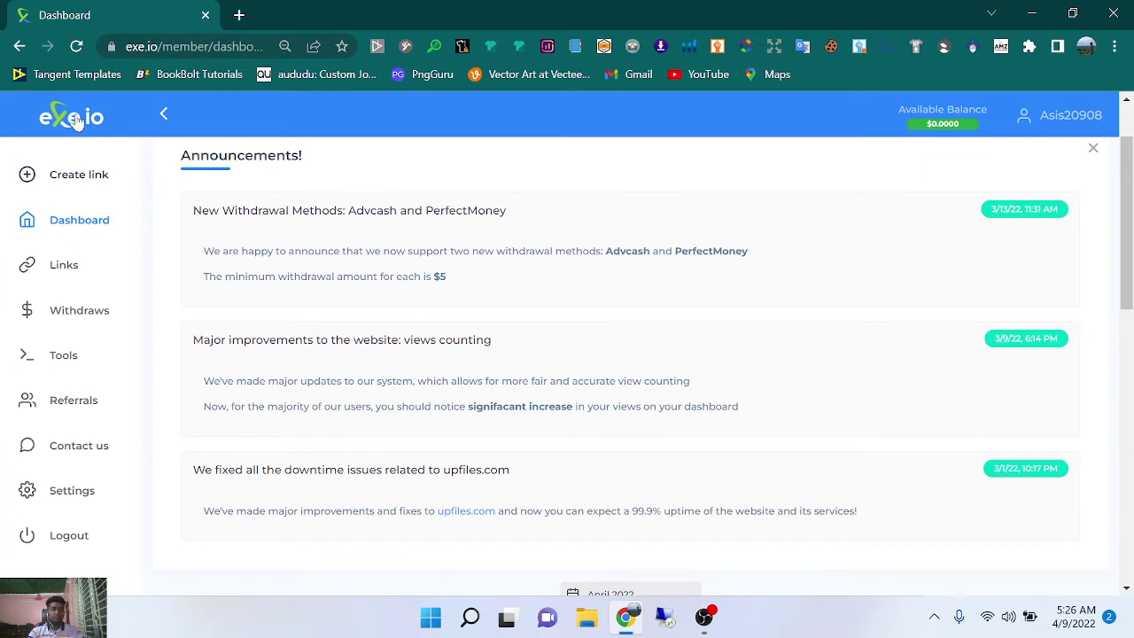
{"action": "left_click_drag", "start_coordinate": [71, 116], "coordinate": [621, 336]}
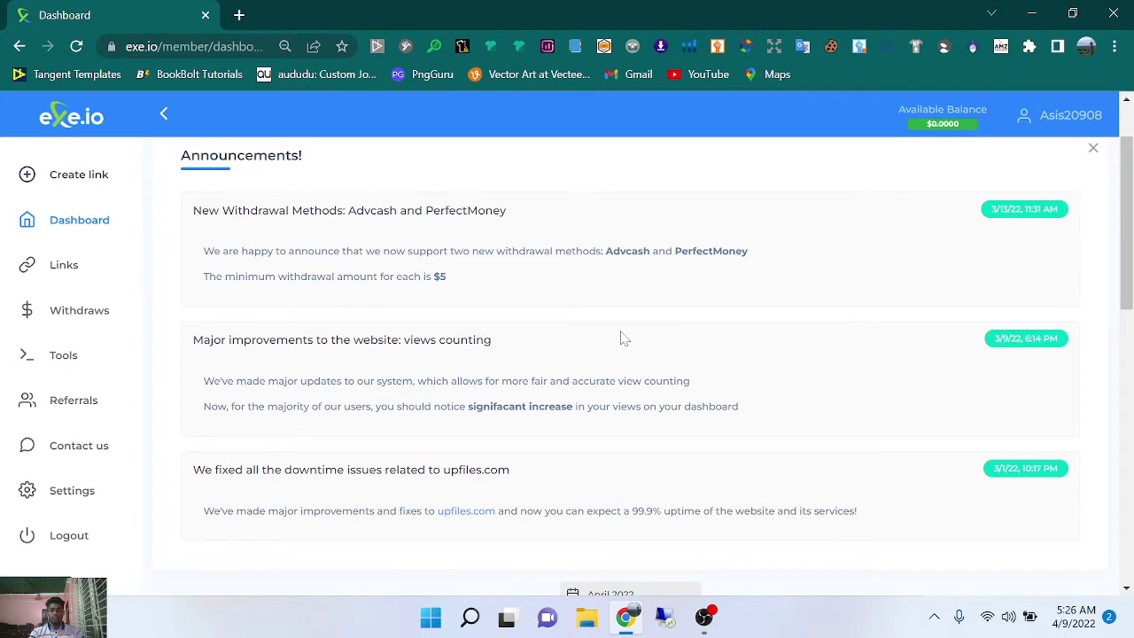
{"action": "scroll", "coordinate": [623, 338], "scroll_direction": "down", "scroll_amount": 4}
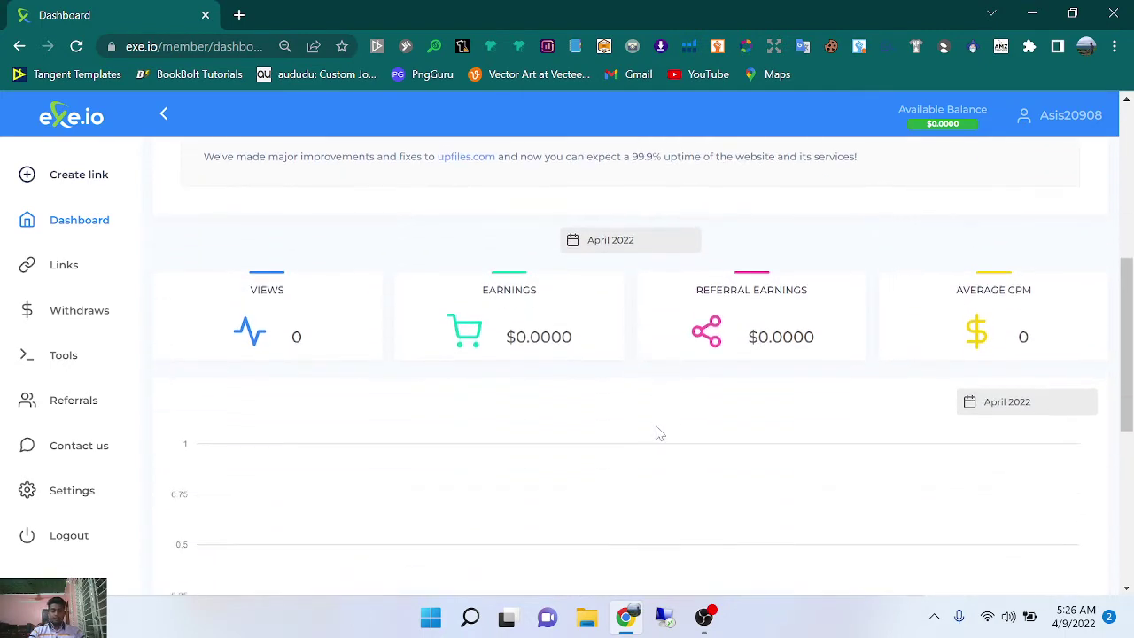
{"action": "scroll", "coordinate": [652, 429], "scroll_direction": "up", "scroll_amount": 5}
{"action": "scroll", "coordinate": [652, 426], "scroll_direction": "down", "scroll_amount": 4}
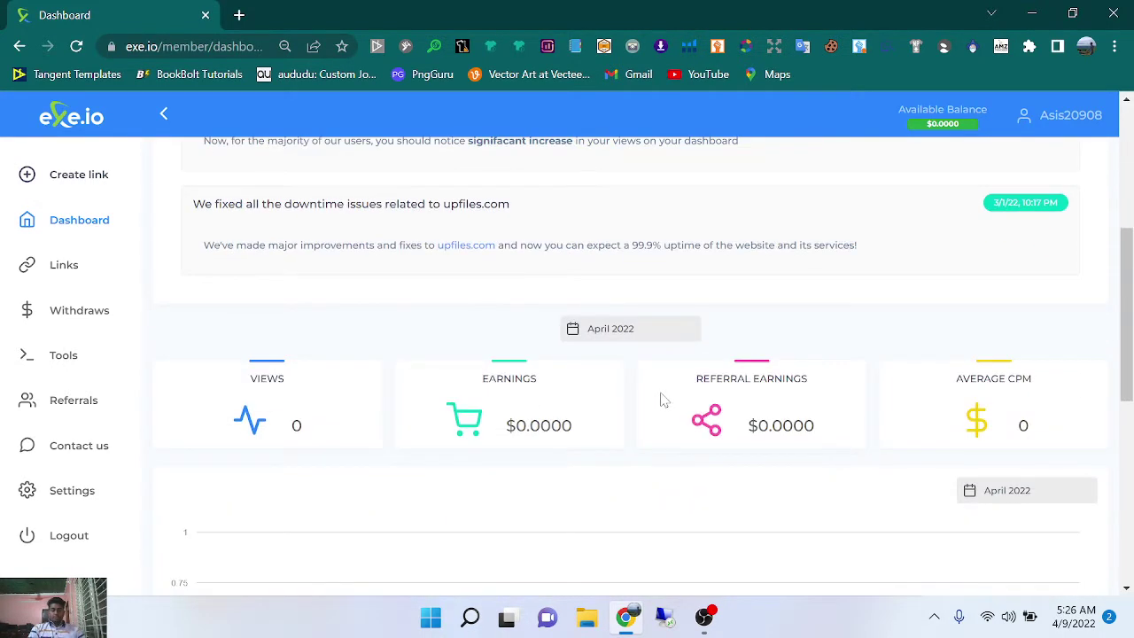
{"action": "scroll", "coordinate": [653, 416], "scroll_direction": "down", "scroll_amount": 2}
{"action": "scroll", "coordinate": [653, 409], "scroll_direction": "down", "scroll_amount": 5}
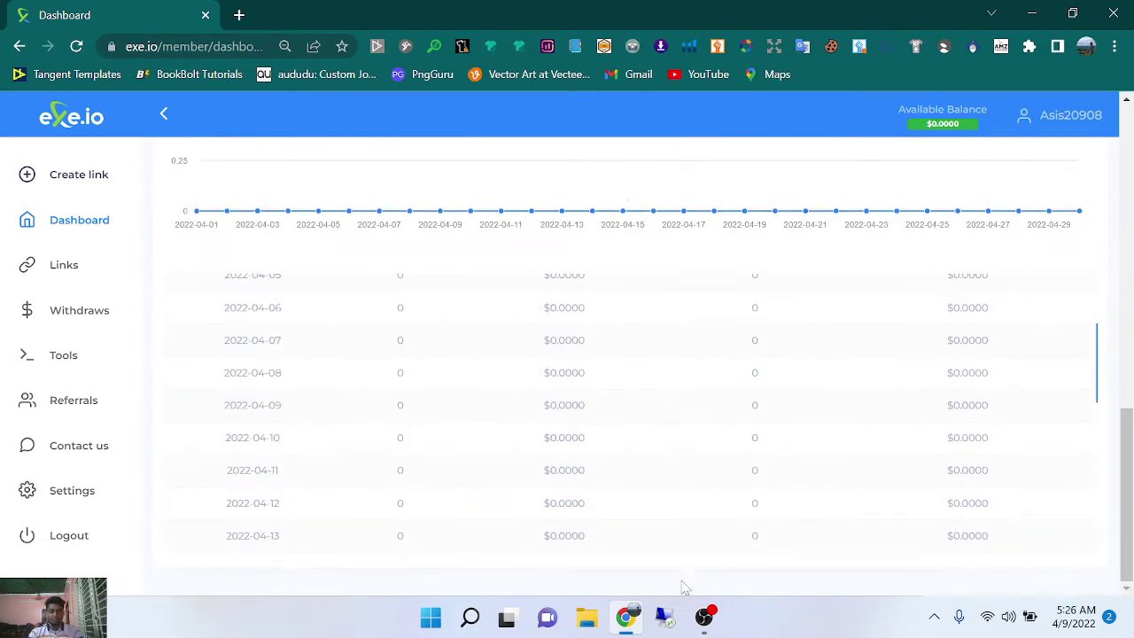
Return to the exe.io dashboard from OBS and go to Settings > Profile.
{"action": "left_click", "coordinate": [704, 618]}
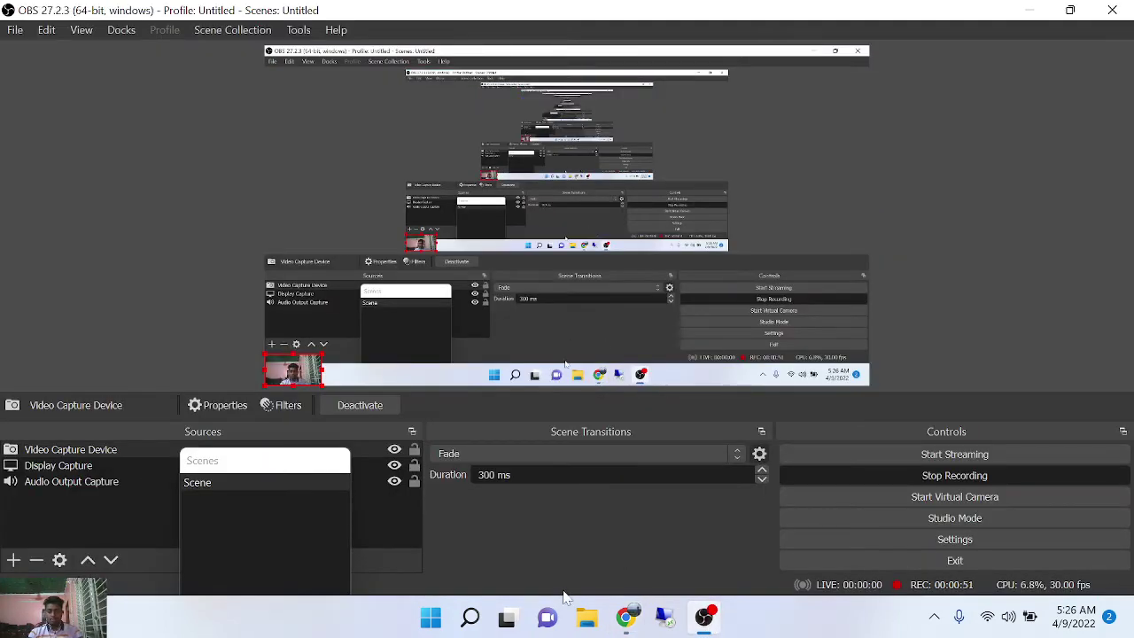
{"action": "left_click", "coordinate": [627, 618]}
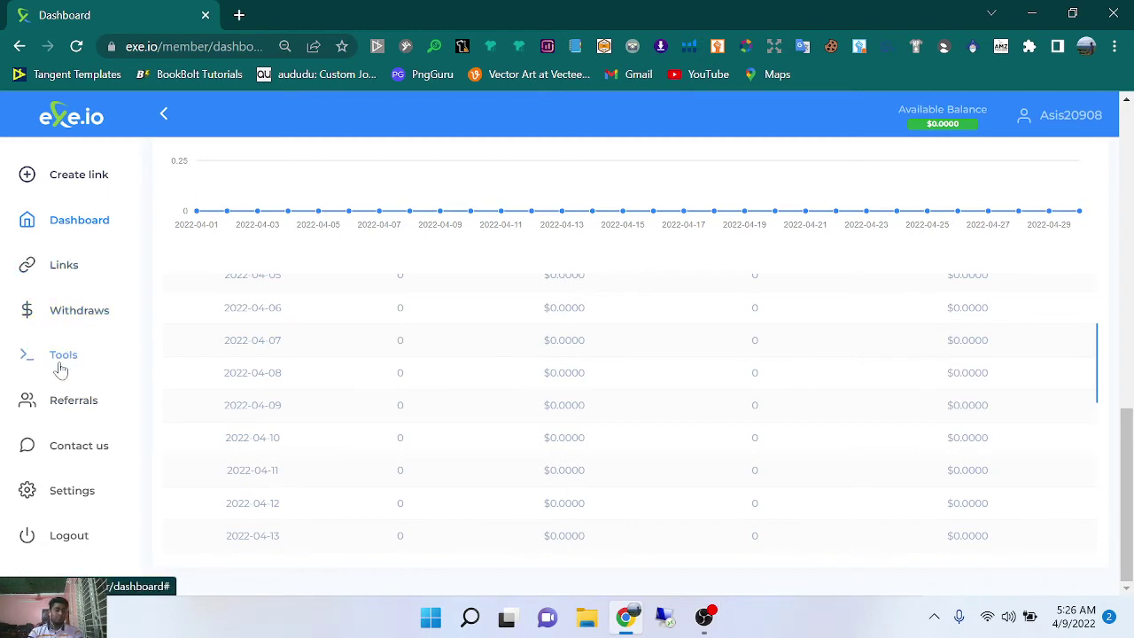
{"action": "left_click", "coordinate": [74, 493]}
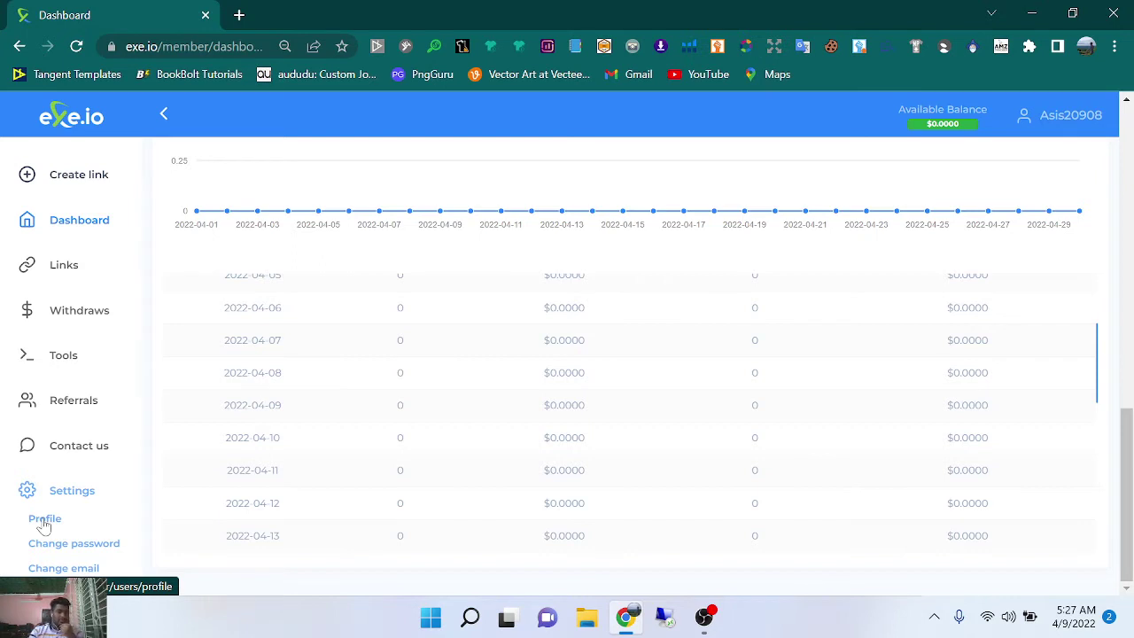
{"action": "left_click", "coordinate": [44, 523]}
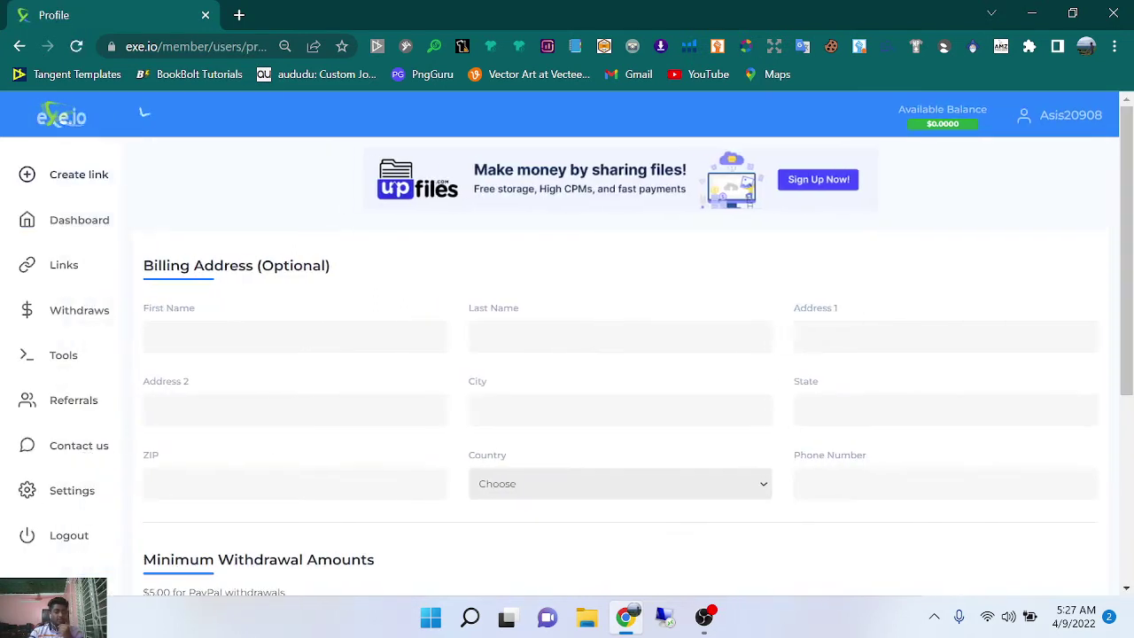
{"action": "scroll", "coordinate": [434, 350], "scroll_direction": "down", "scroll_amount": 1}
{"action": "scroll", "coordinate": [434, 350], "scroll_direction": "down", "scroll_amount": 3}
{"action": "scroll", "coordinate": [413, 360], "scroll_direction": "up", "scroll_amount": 4}
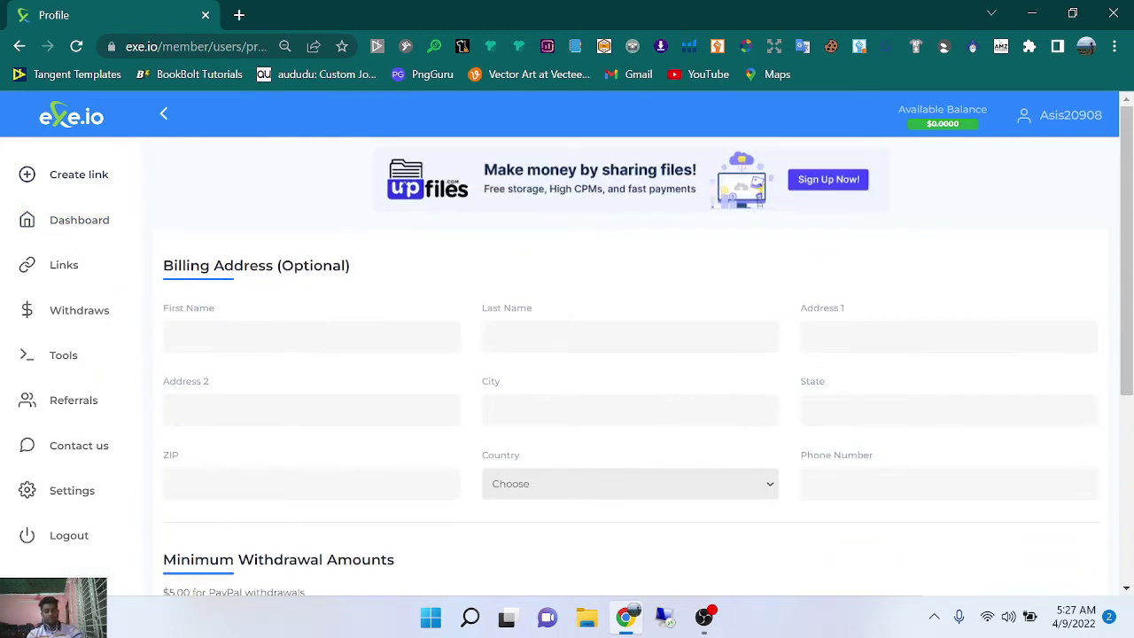
{"action": "scroll", "coordinate": [394, 339], "scroll_direction": "up", "scroll_amount": 2}
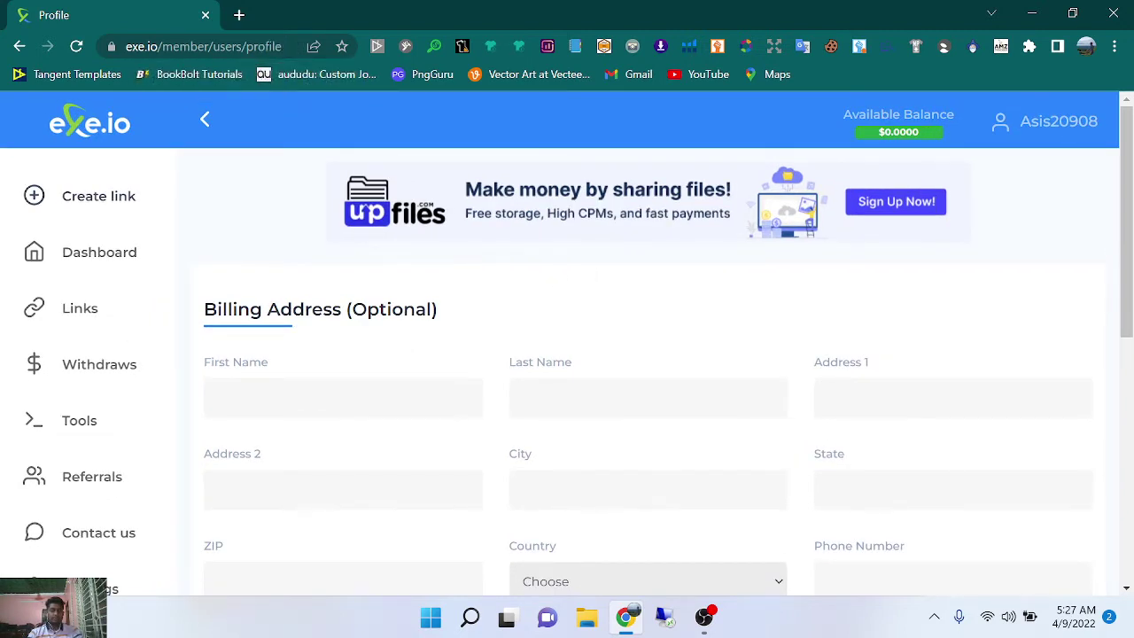
{"action": "scroll", "coordinate": [364, 206], "scroll_direction": "down", "scroll_amount": 4}
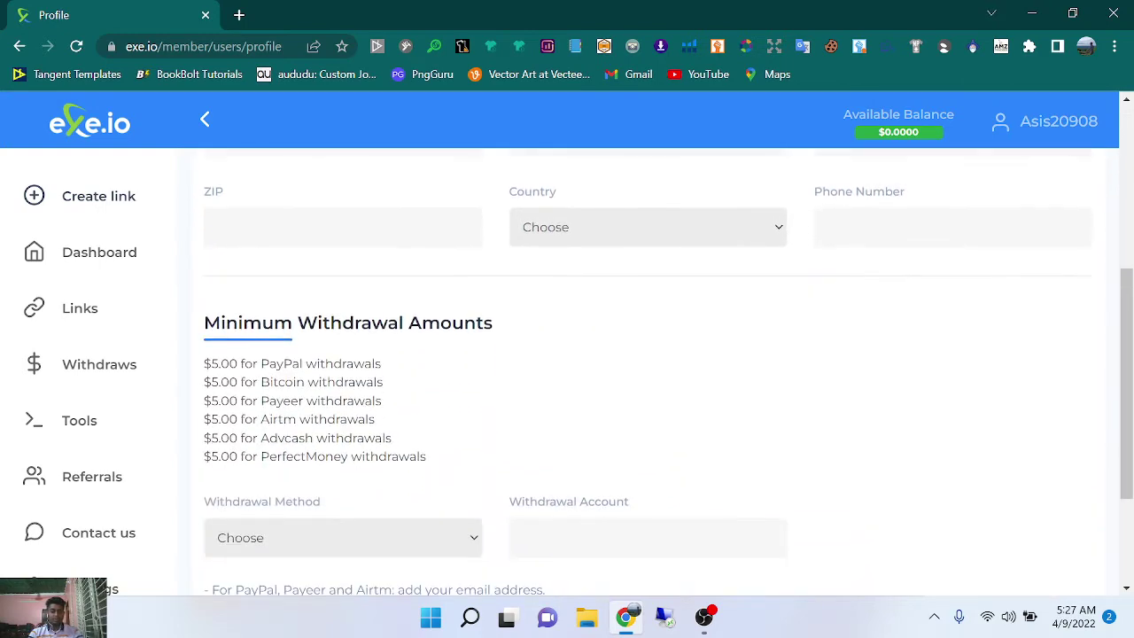
{"action": "scroll", "coordinate": [308, 330], "scroll_direction": "down", "scroll_amount": 2}
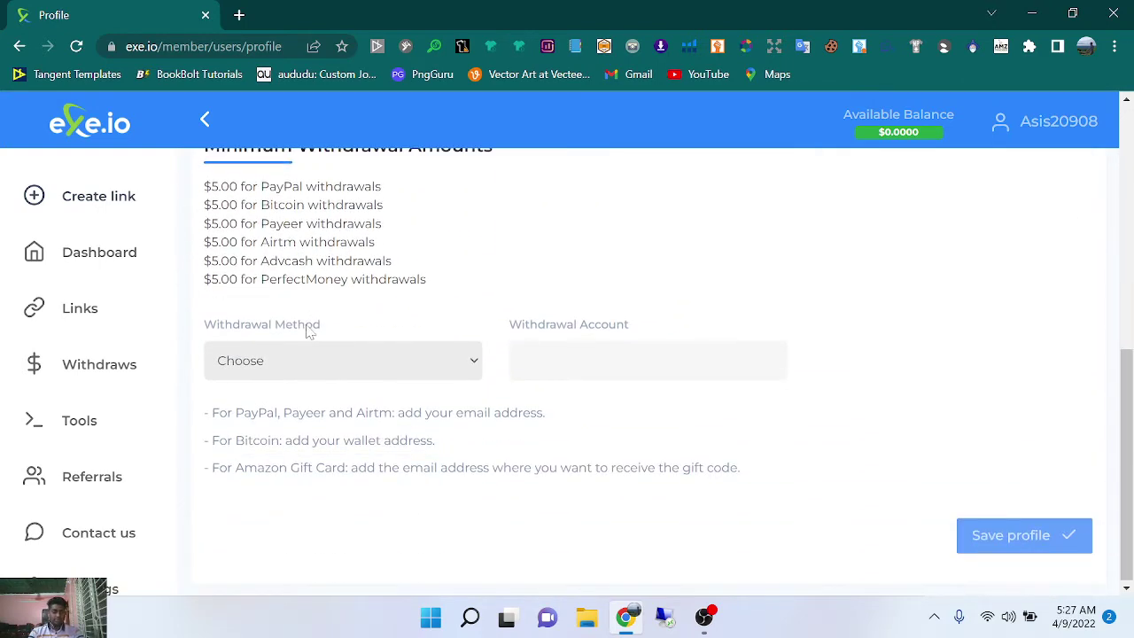
{"action": "scroll", "coordinate": [305, 328], "scroll_direction": "up", "scroll_amount": 7}
Enter the billing first name, last name, Address 1 and Address 2.
{"action": "left_click", "coordinate": [281, 382]}
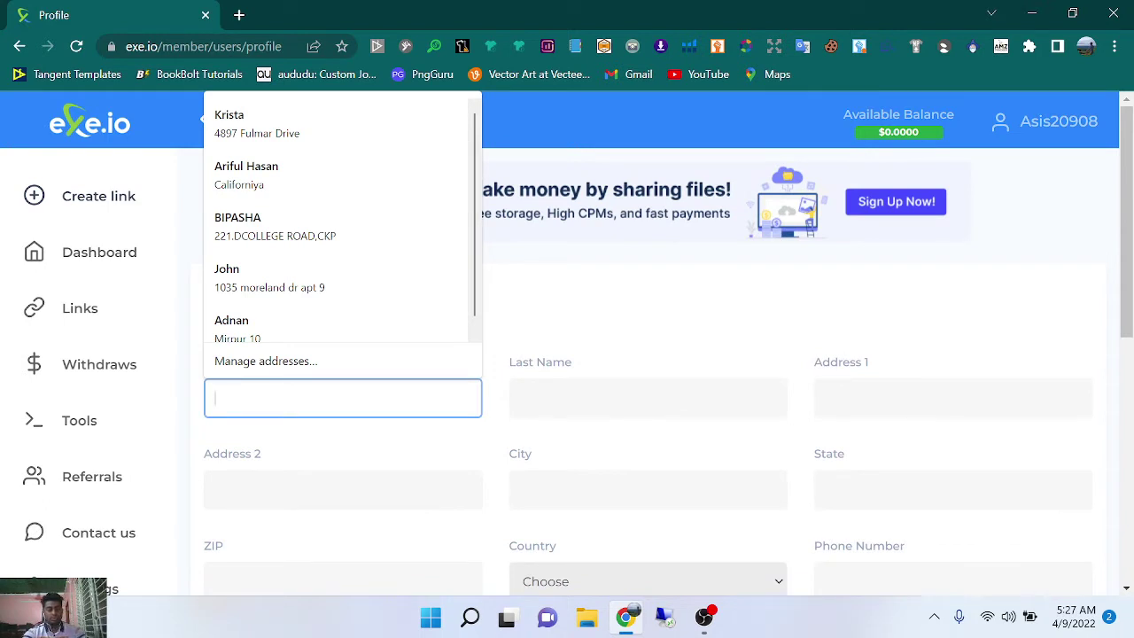
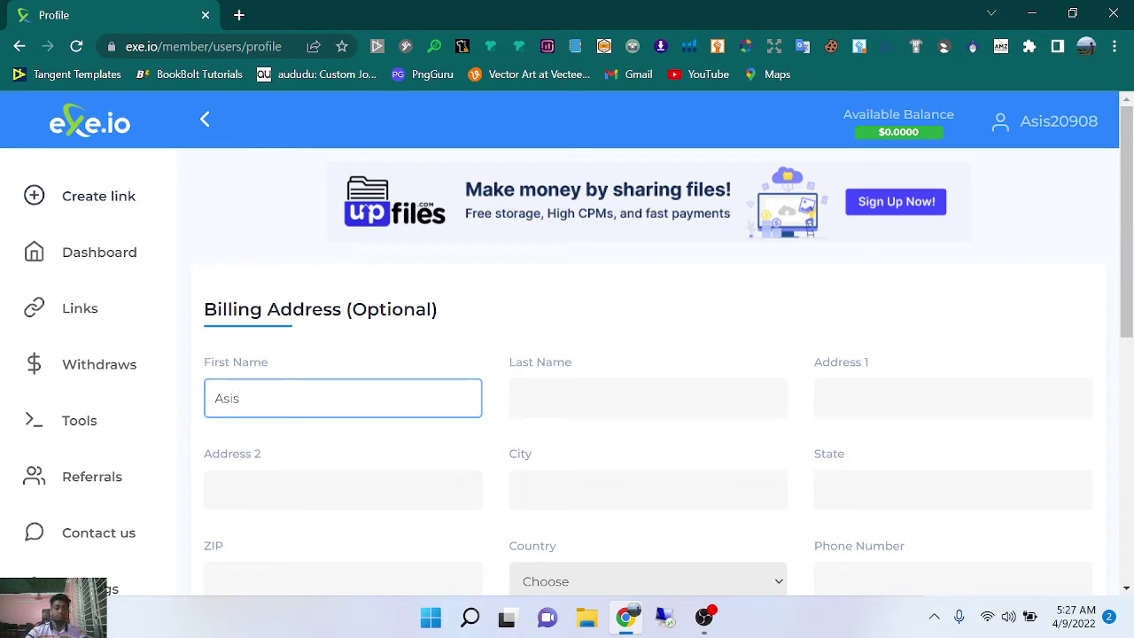
{"action": "key", "text": "Tab"}
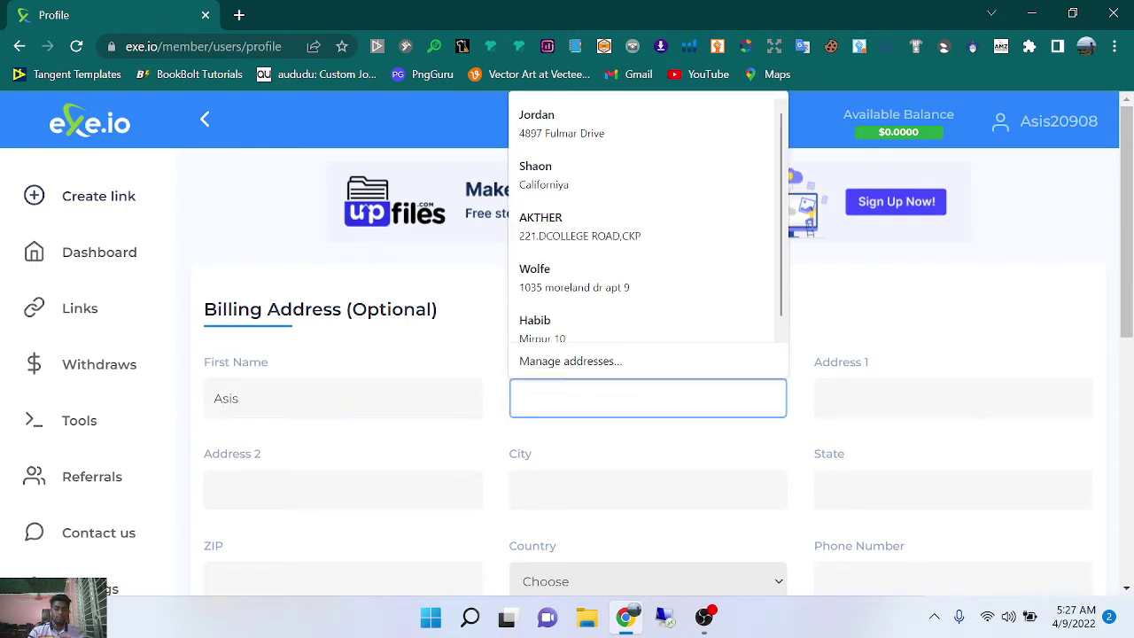
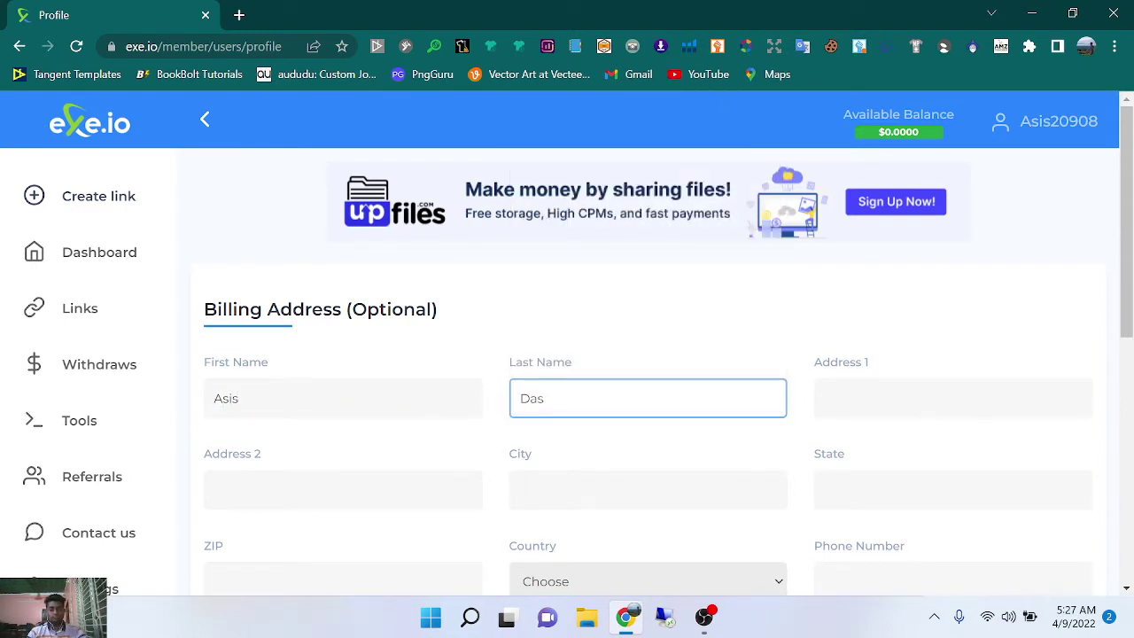
{"action": "key", "text": "Tab"}
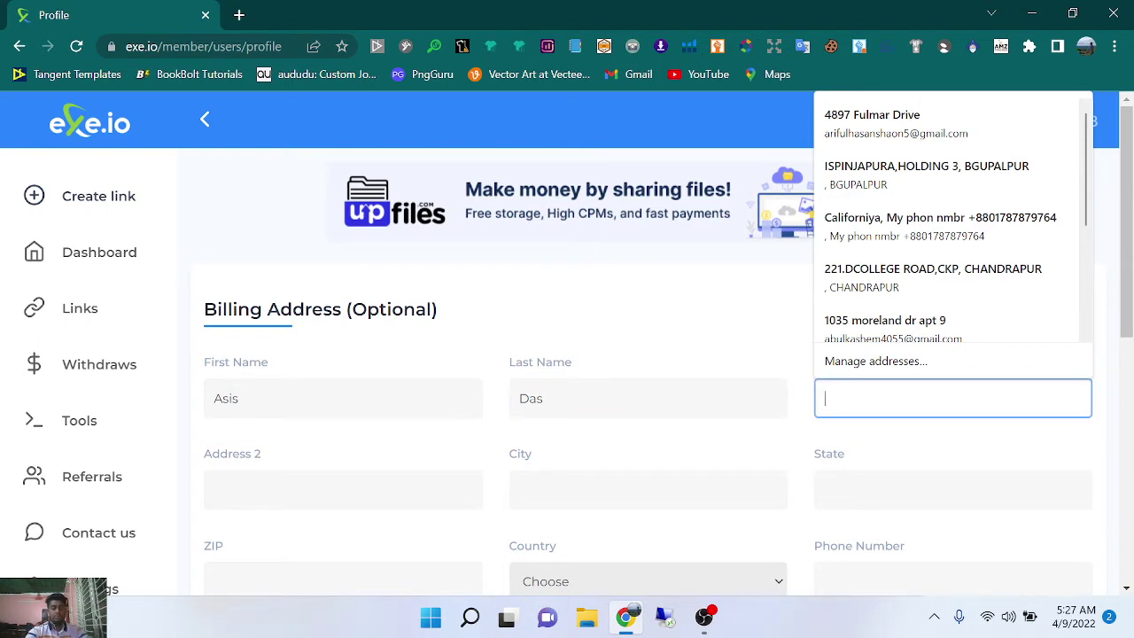
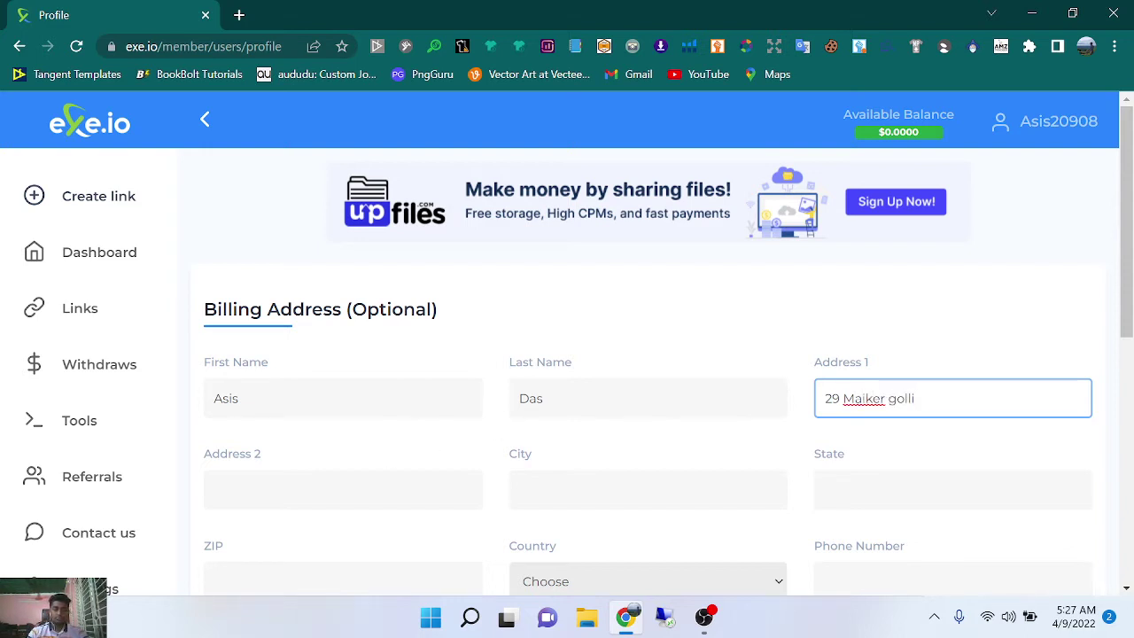
{"action": "left_click", "coordinate": [390, 490]}
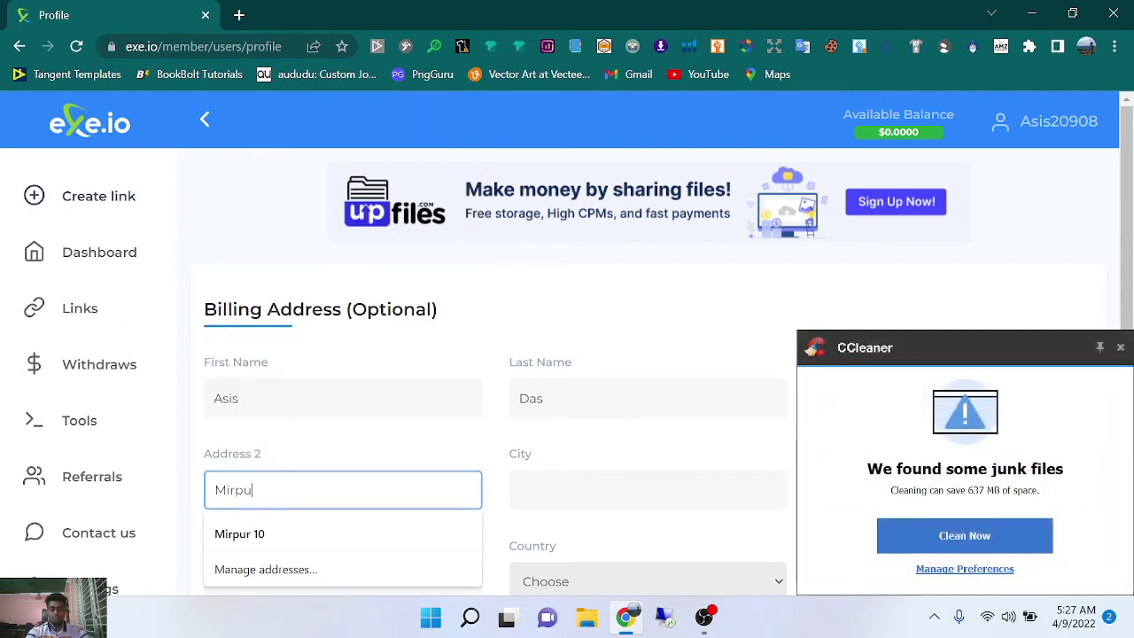
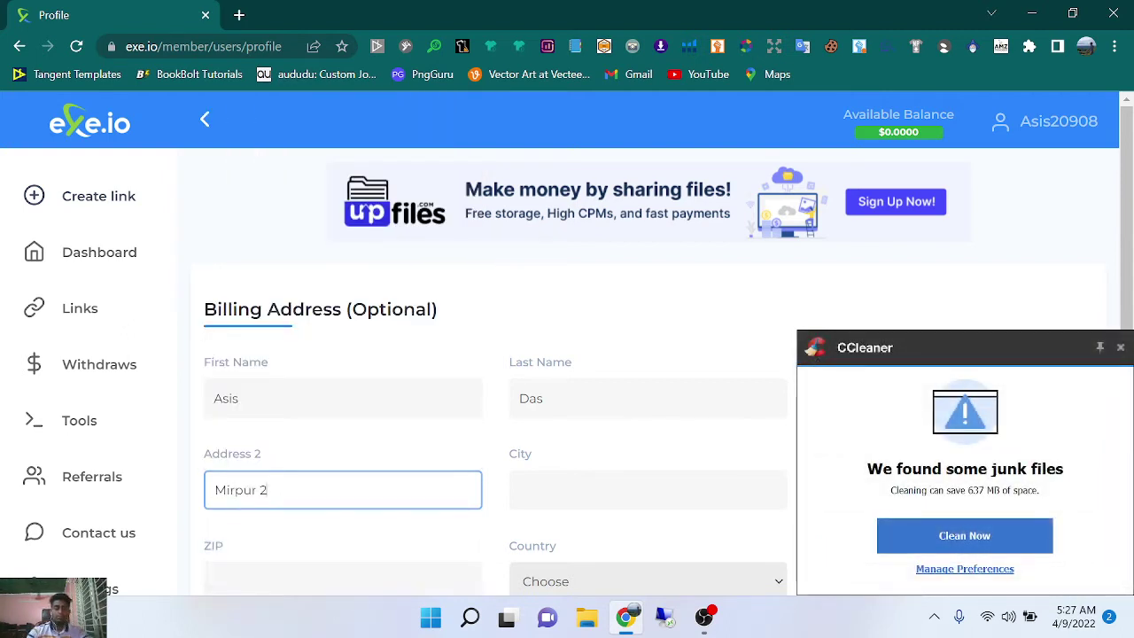
Fill in the billing city, state and ZIP code, dismissing a CCleaner notification.
{"action": "left_click", "coordinate": [550, 490]}
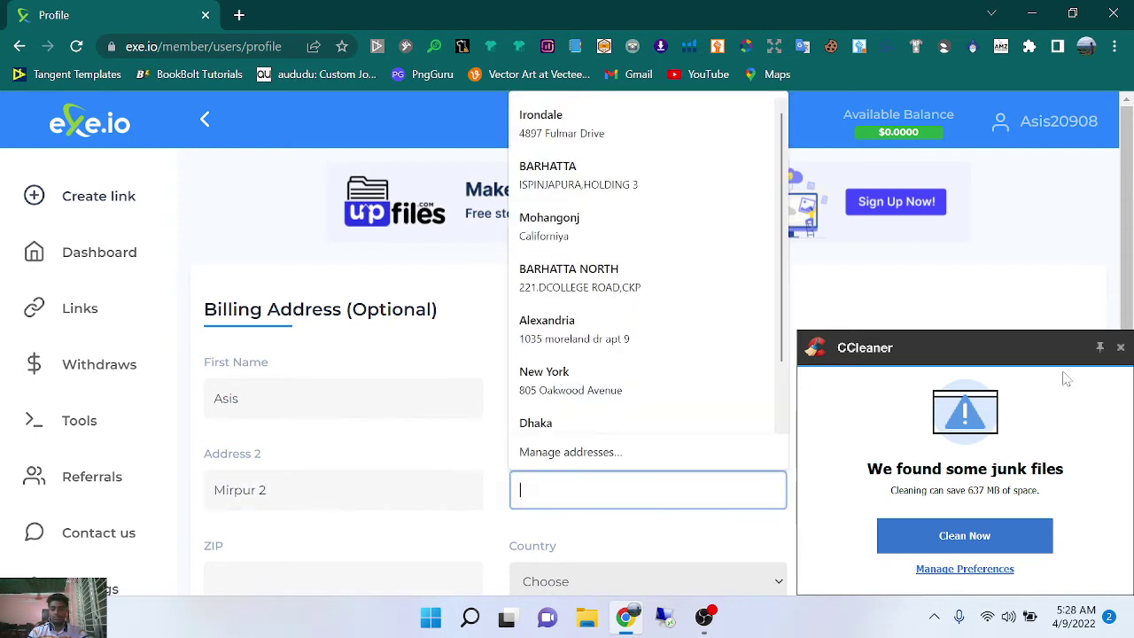
{"action": "left_click", "coordinate": [1120, 347]}
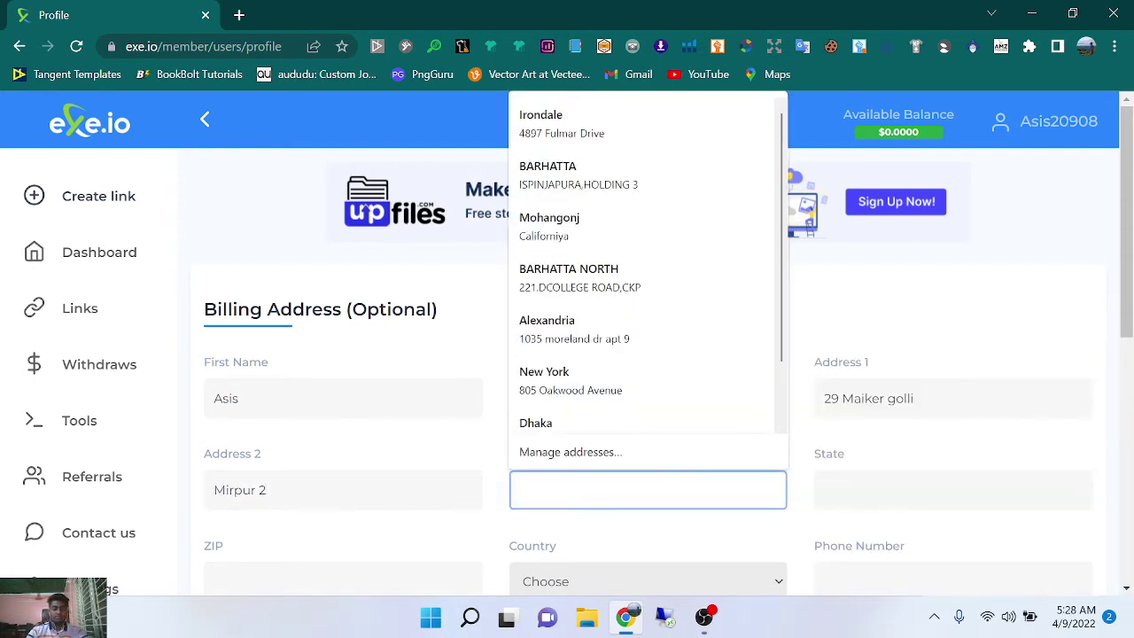
{"action": "type", "text": "Dhaka"}
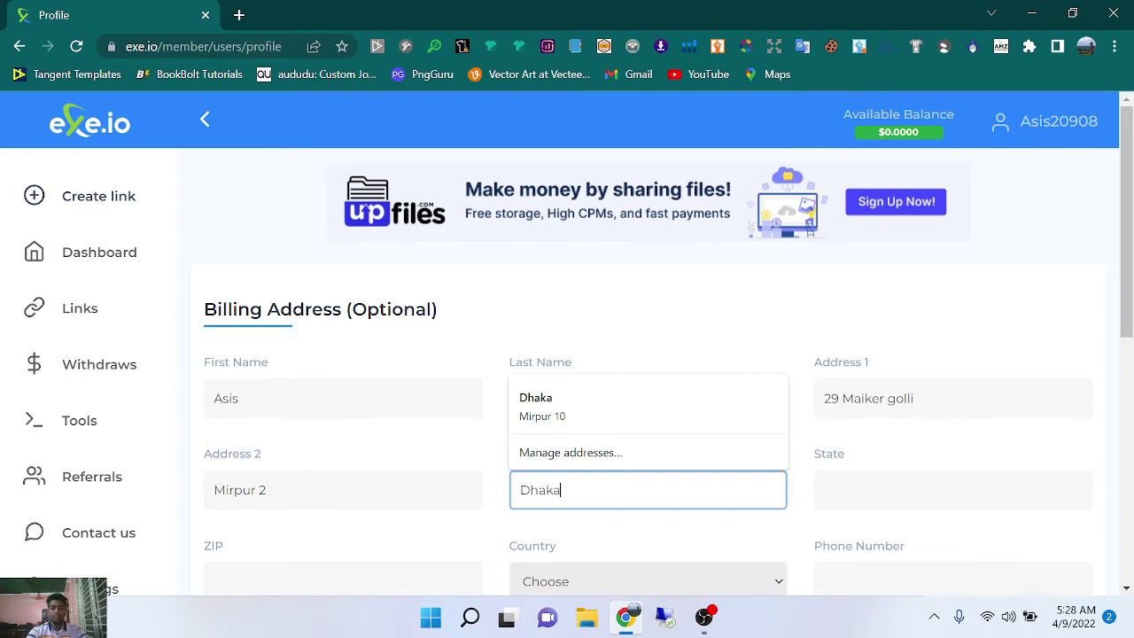
{"action": "left_click", "coordinate": [887, 490]}
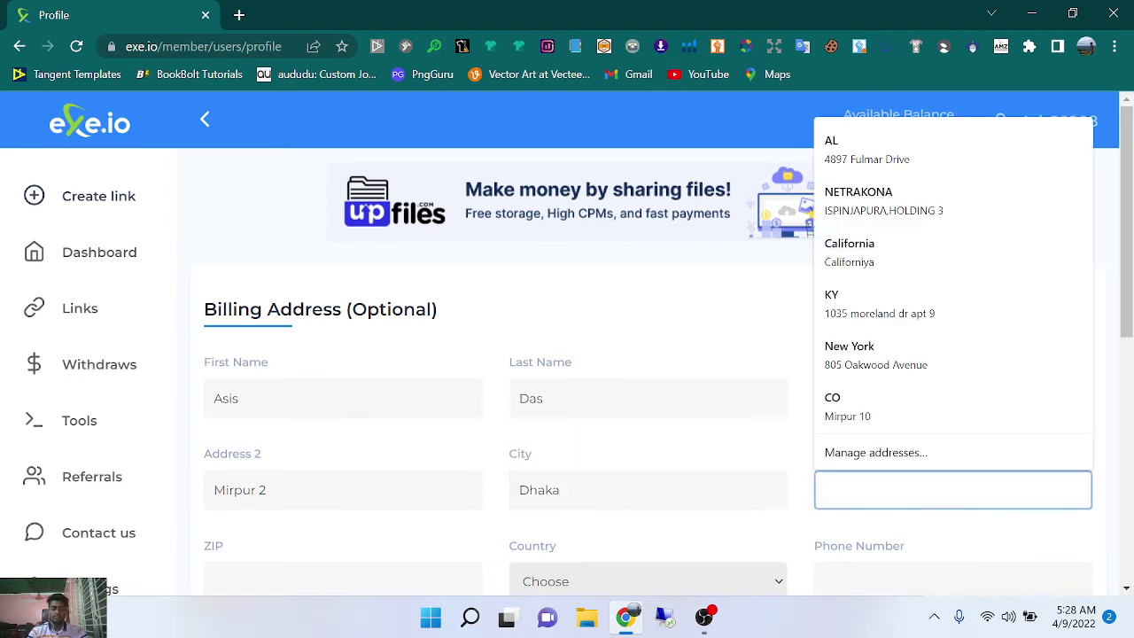
{"action": "type", "text": "Dh"}
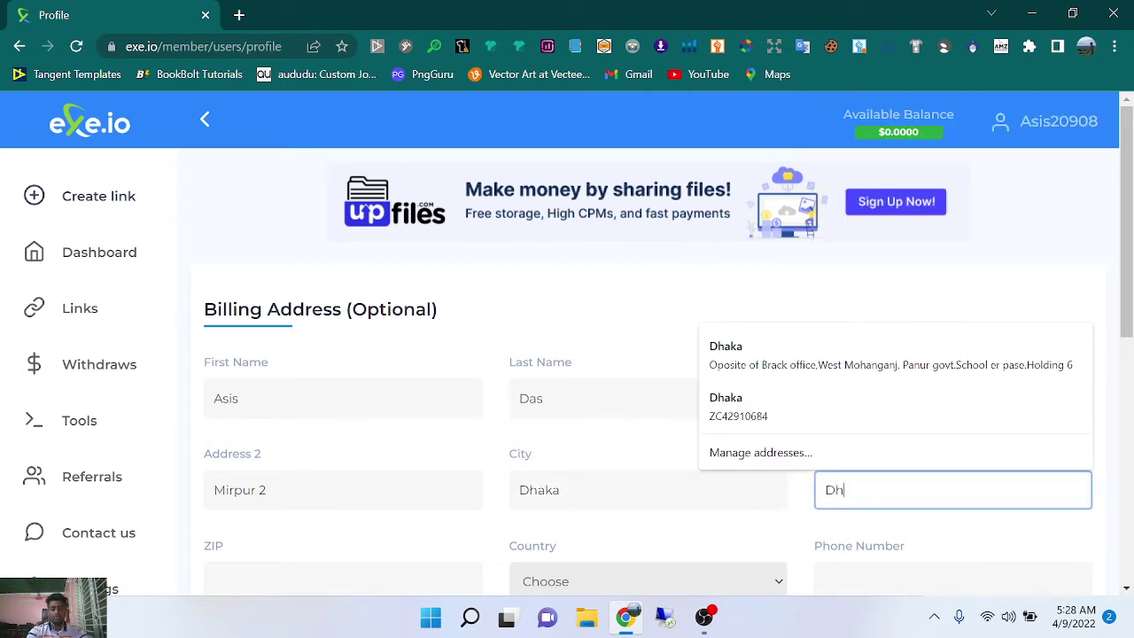
{"action": "type", "text": "aka"}
{"action": "scroll", "coordinate": [344, 263], "scroll_direction": "down", "scroll_amount": 2}
{"action": "left_click", "coordinate": [282, 400]}
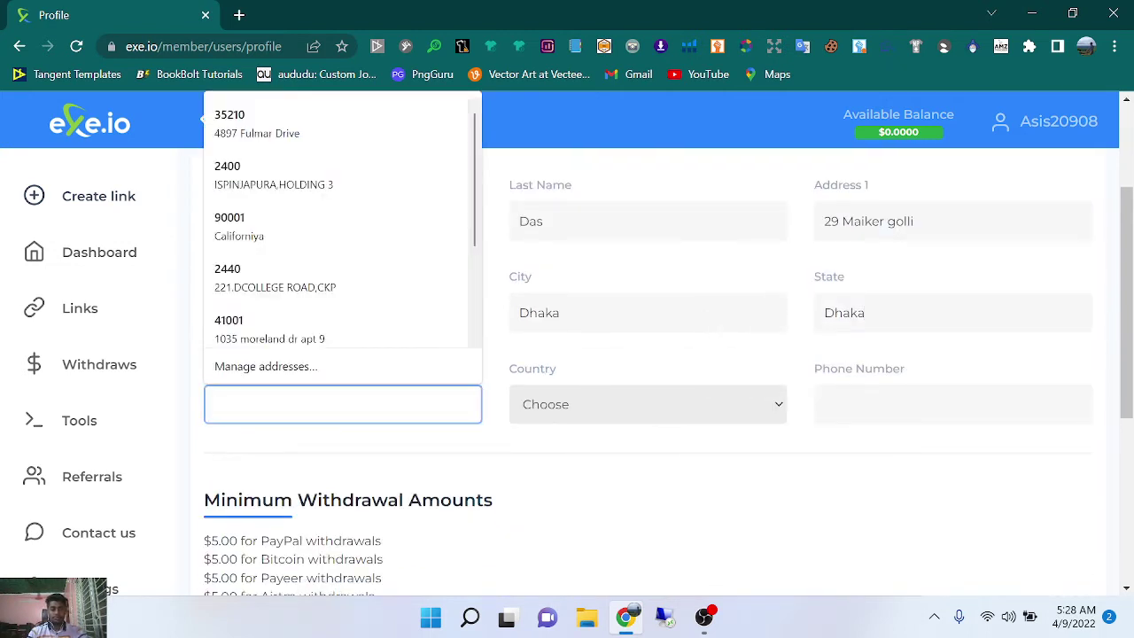
{"action": "type", "text": "121"}
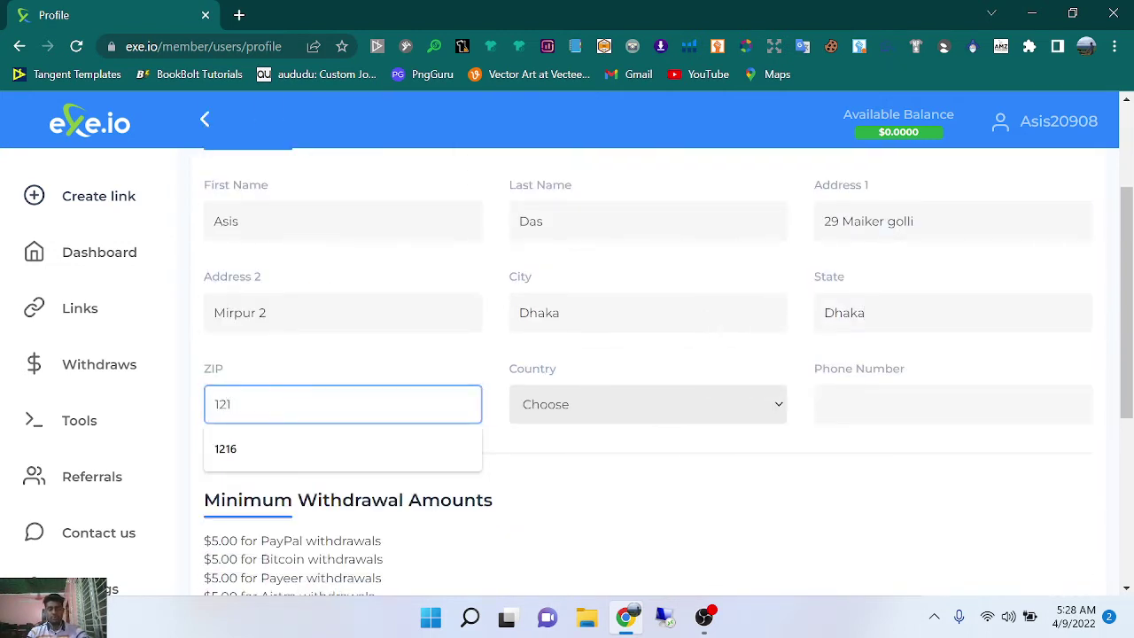
{"action": "type", "text": "6"}
Set the country to Bangladesh and enter the phone number.
{"action": "left_click", "coordinate": [620, 418]}
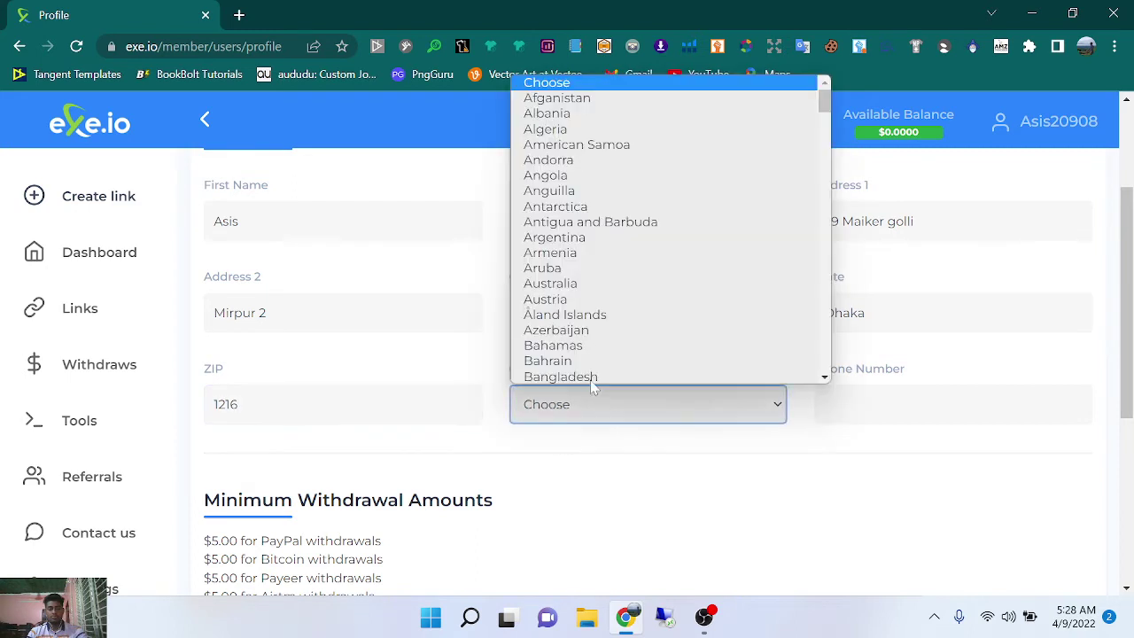
{"action": "scroll", "coordinate": [585, 213], "scroll_direction": "down", "scroll_amount": 2}
{"action": "left_click", "coordinate": [576, 197]}
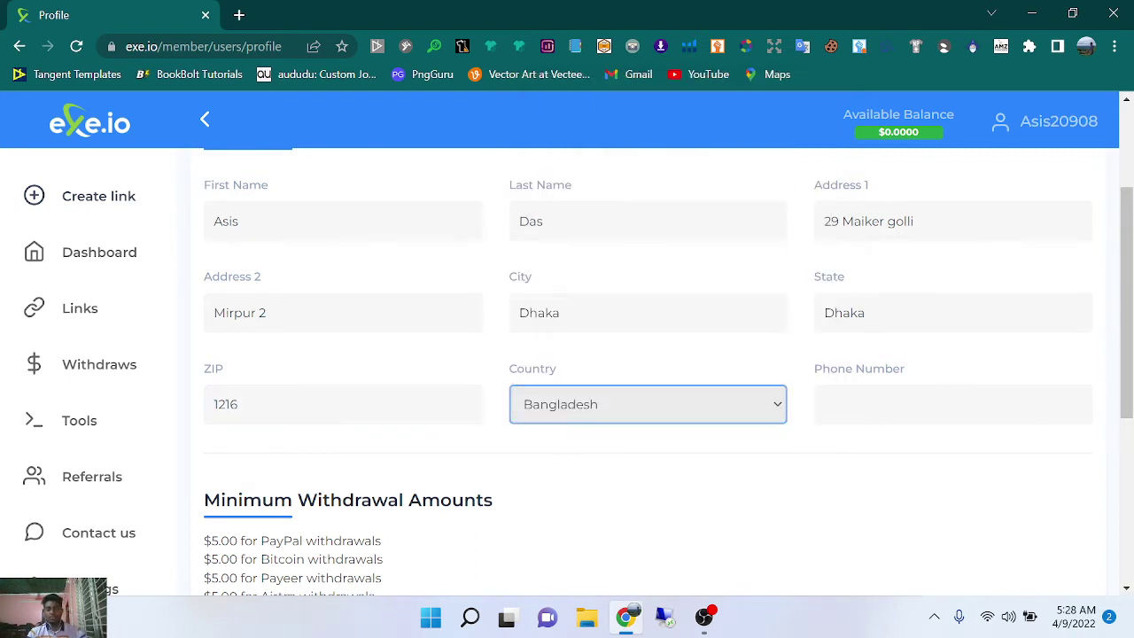
{"action": "left_click", "coordinate": [953, 404]}
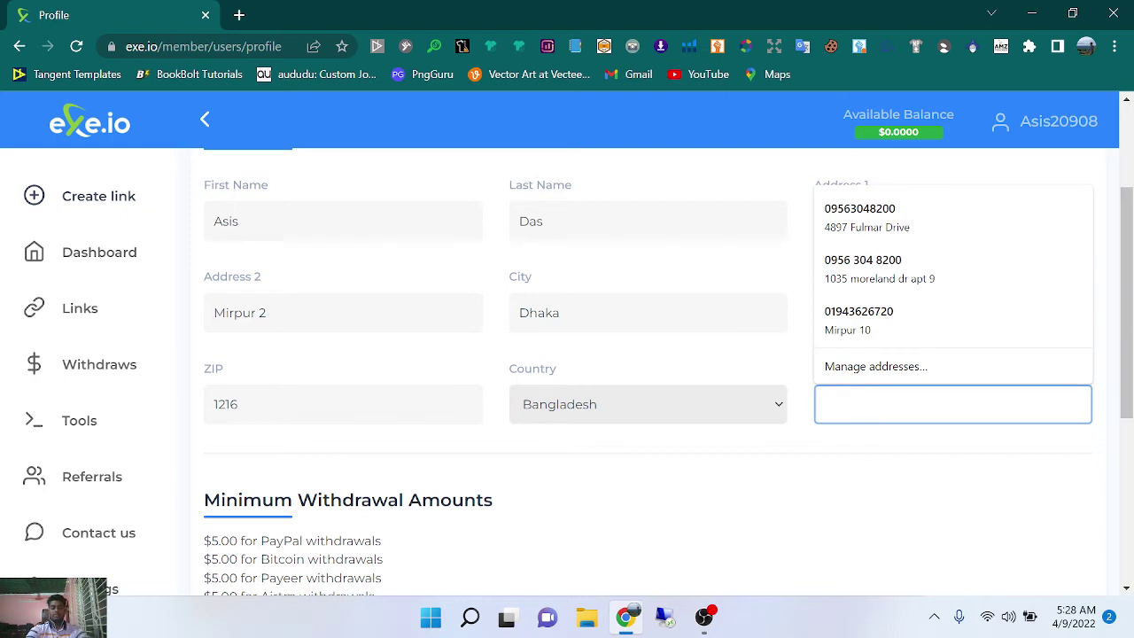
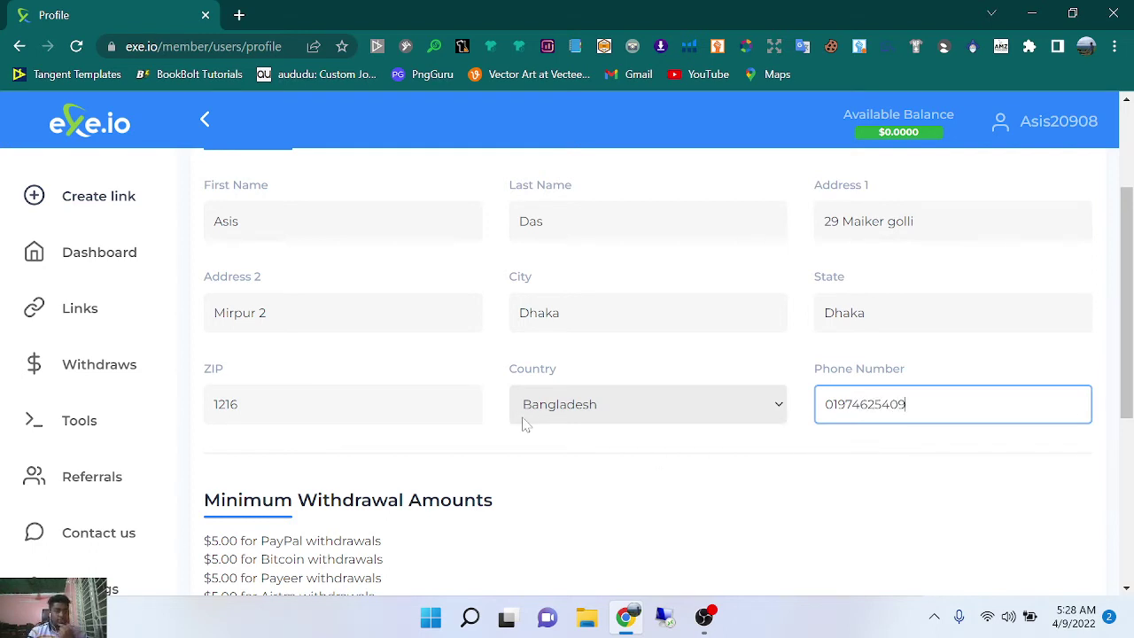
{"action": "scroll", "coordinate": [524, 421], "scroll_direction": "down", "scroll_amount": 1}
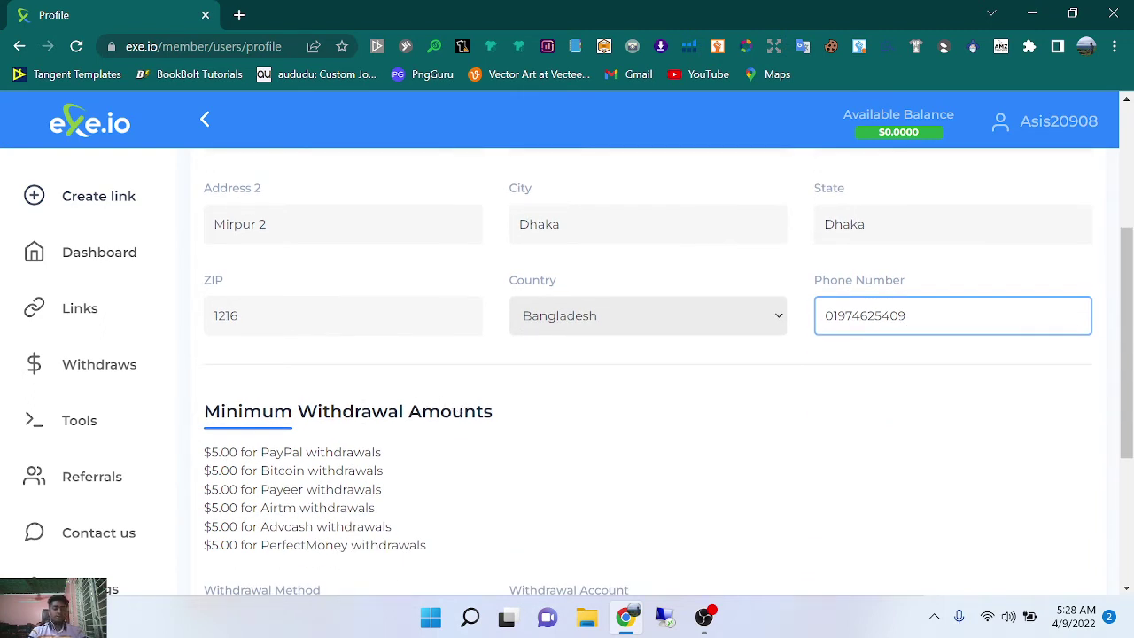
{"action": "left_click_drag", "start_coordinate": [203, 452], "coordinate": [365, 454]}
{"action": "left_click", "coordinate": [704, 616]}
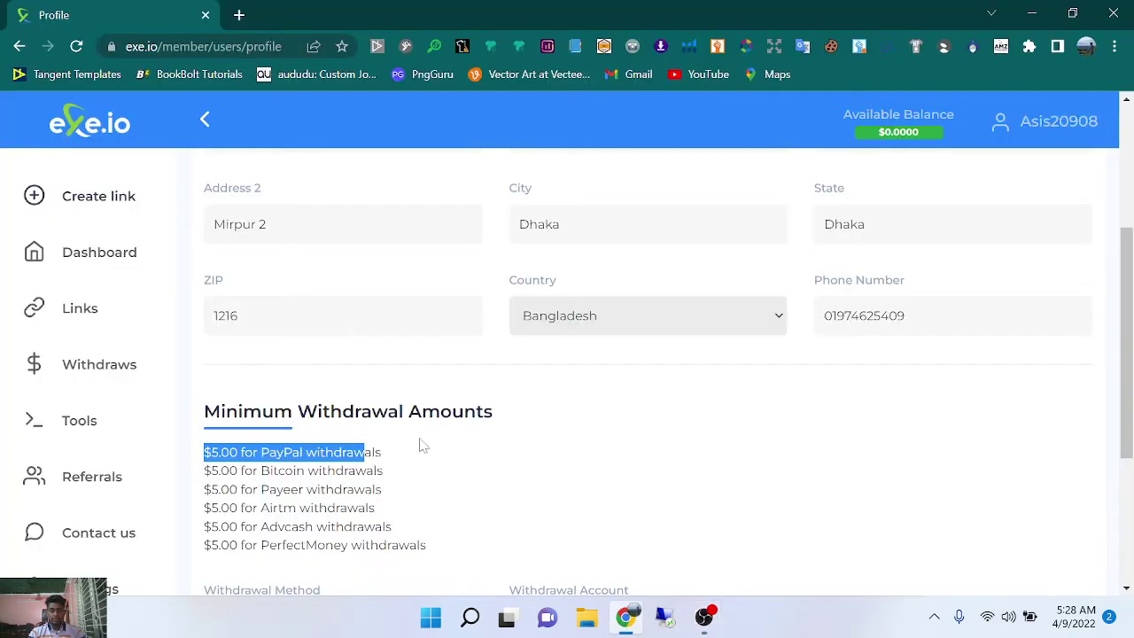
{"action": "left_click", "coordinate": [626, 616]}
{"action": "left_click_drag", "start_coordinate": [203, 388], "coordinate": [401, 390]}
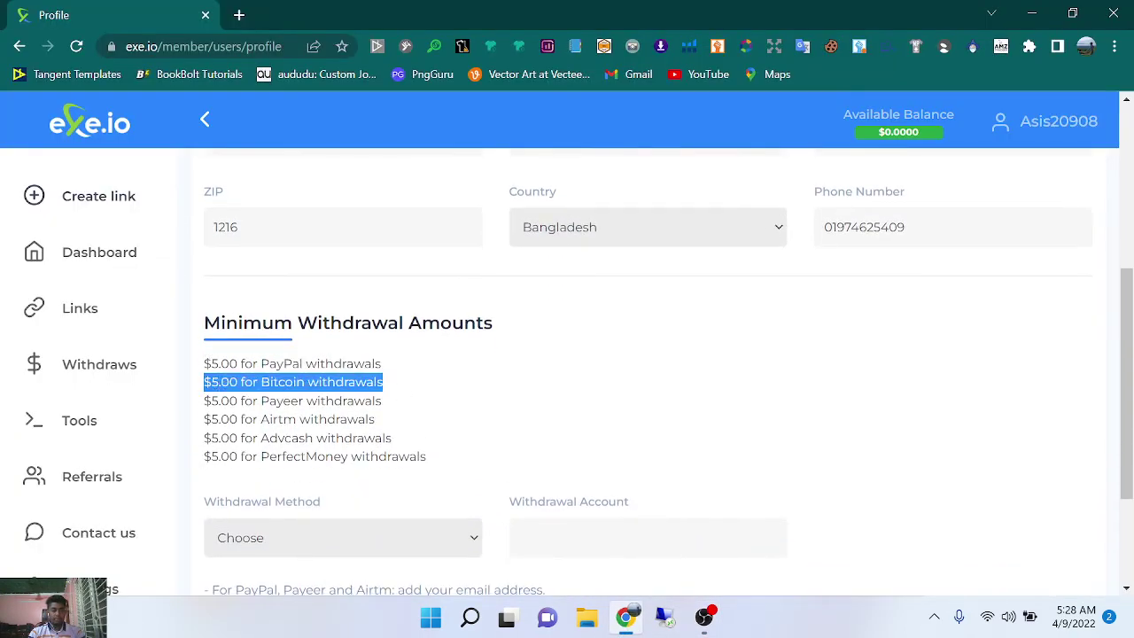
{"action": "left_click_drag", "start_coordinate": [204, 406], "coordinate": [384, 404]}
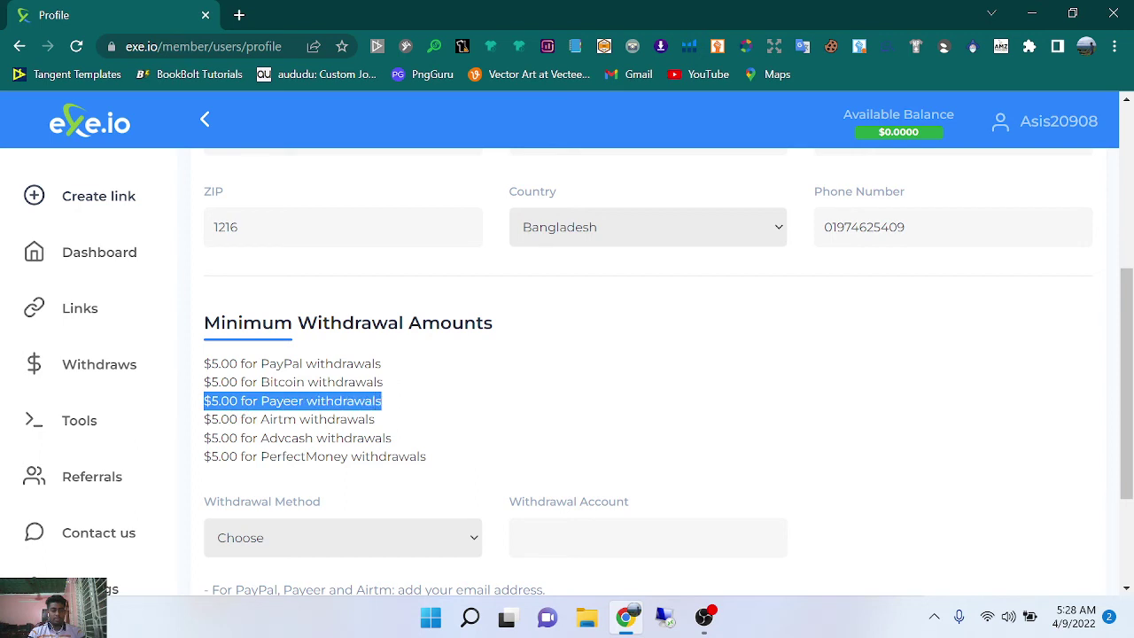
{"action": "left_click_drag", "start_coordinate": [211, 419], "coordinate": [496, 411]}
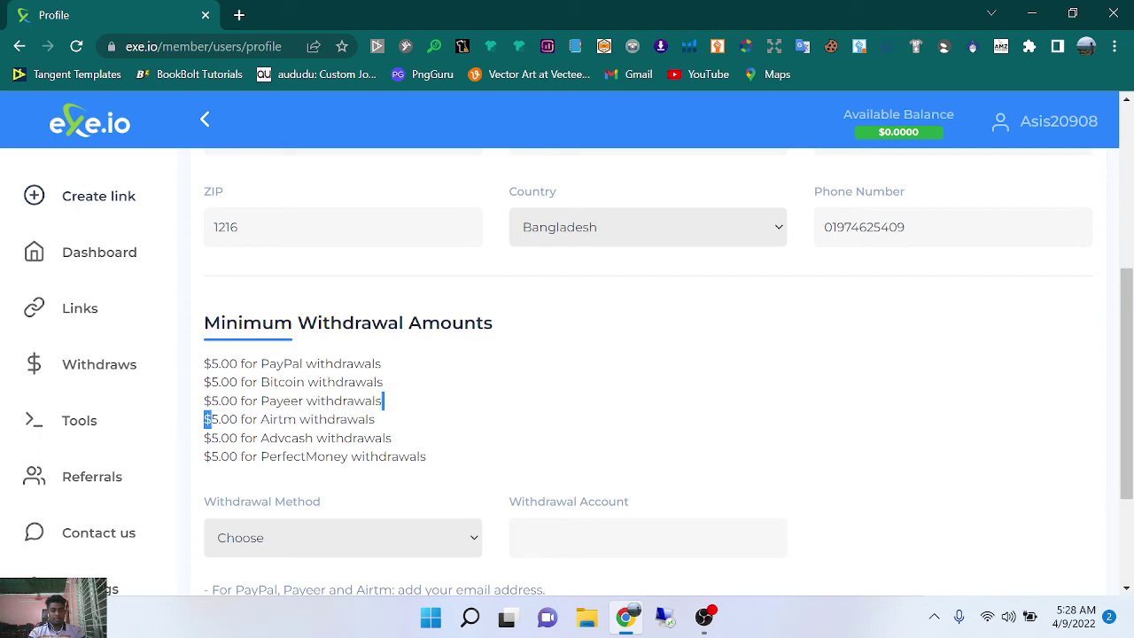
{"action": "left_click_drag", "start_coordinate": [211, 438], "coordinate": [393, 438]}
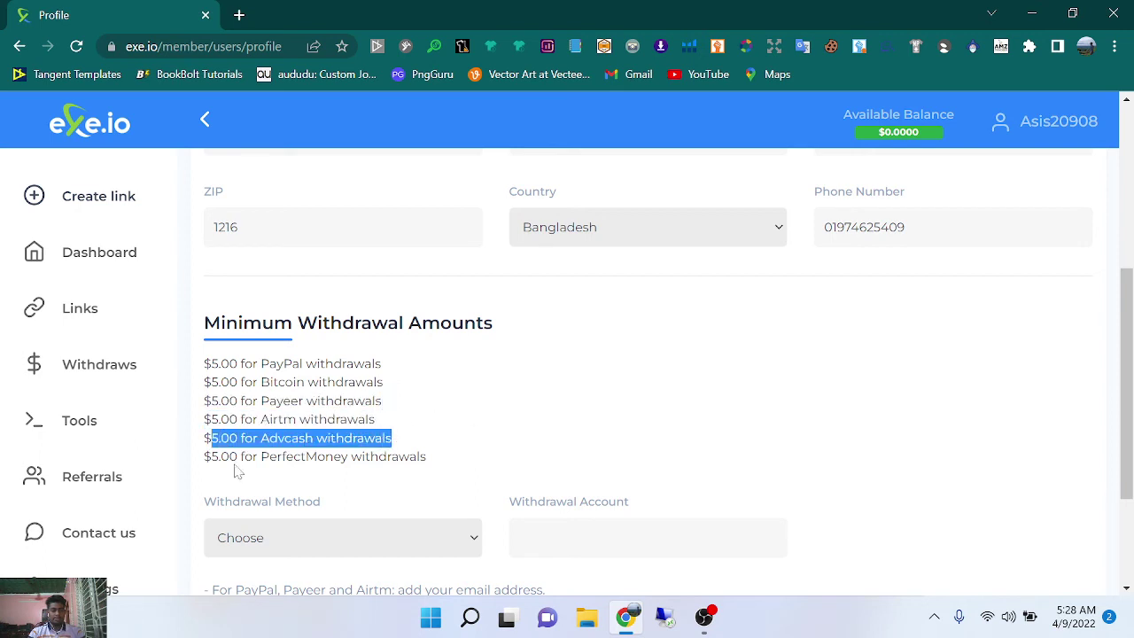
{"action": "left_click_drag", "start_coordinate": [205, 457], "coordinate": [435, 463]}
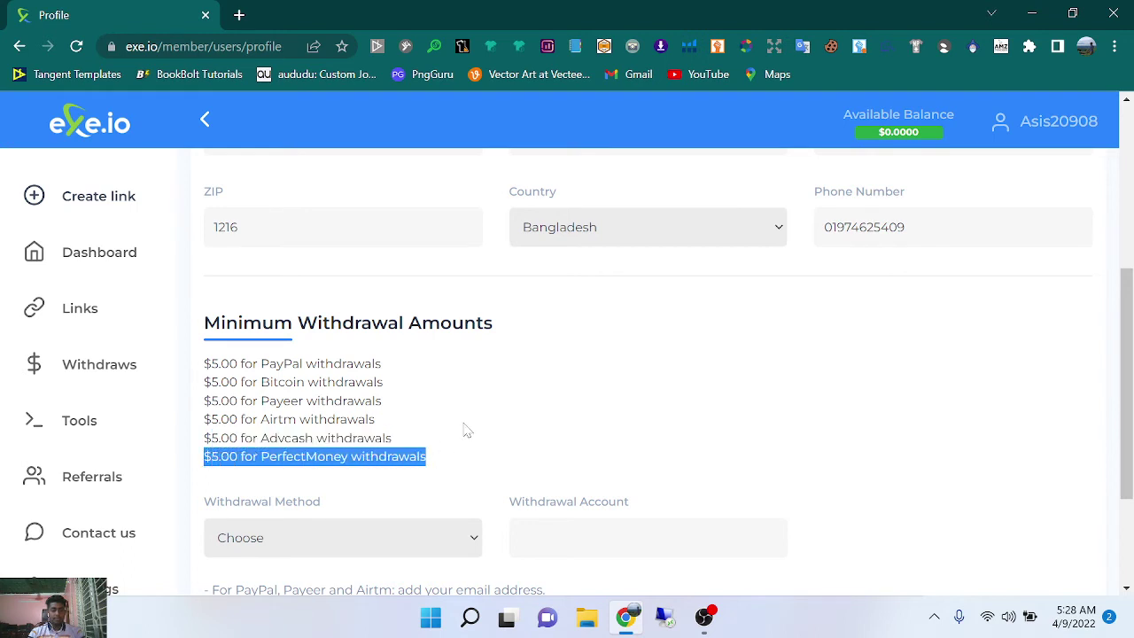
{"action": "scroll", "coordinate": [500, 414], "scroll_direction": "down", "scroll_amount": 1}
{"action": "scroll", "coordinate": [501, 414], "scroll_direction": "down", "scroll_amount": 1}
Choose PayPal as the withdrawal method and enter the PayPal e-mail as the withdrawal account.
{"action": "left_click", "coordinate": [466, 363]}
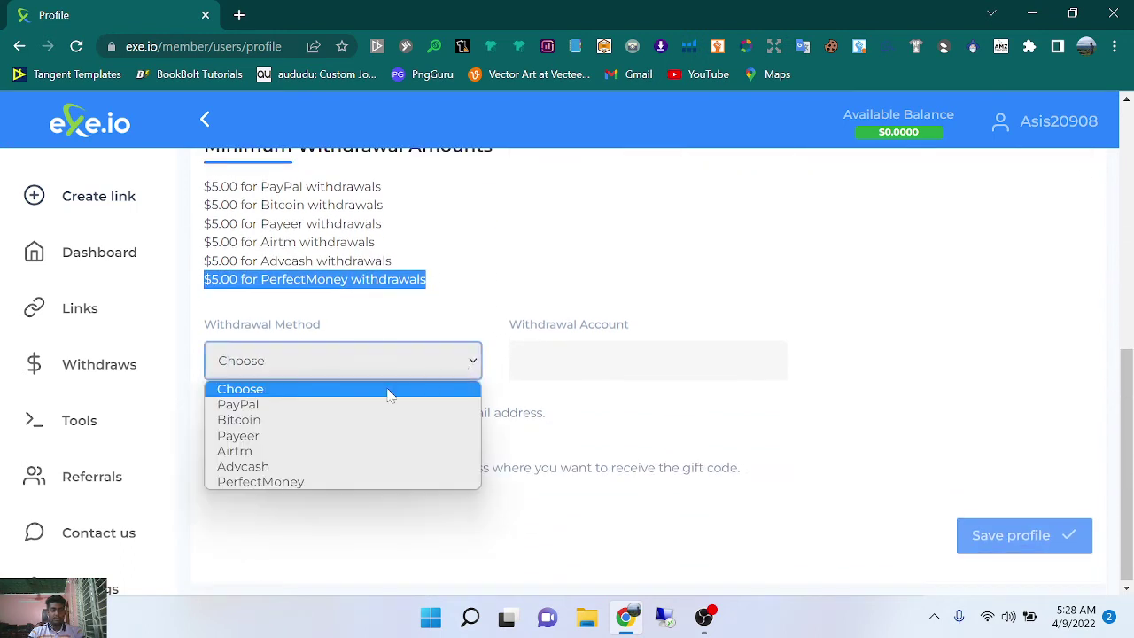
{"action": "left_click", "coordinate": [302, 405]}
{"action": "left_click", "coordinate": [540, 362]}
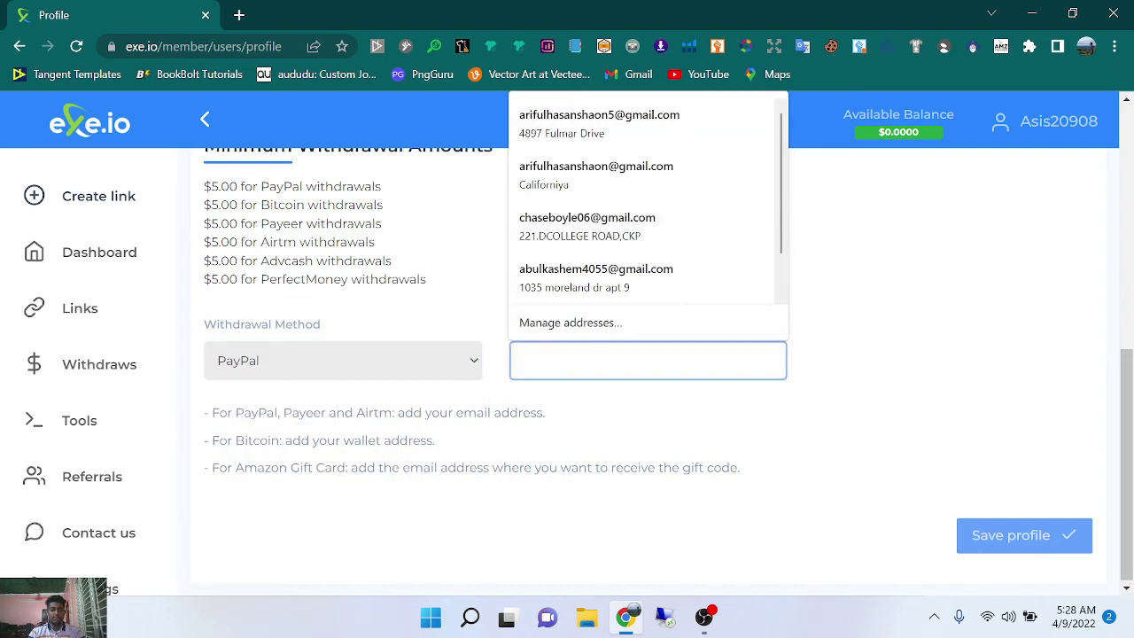
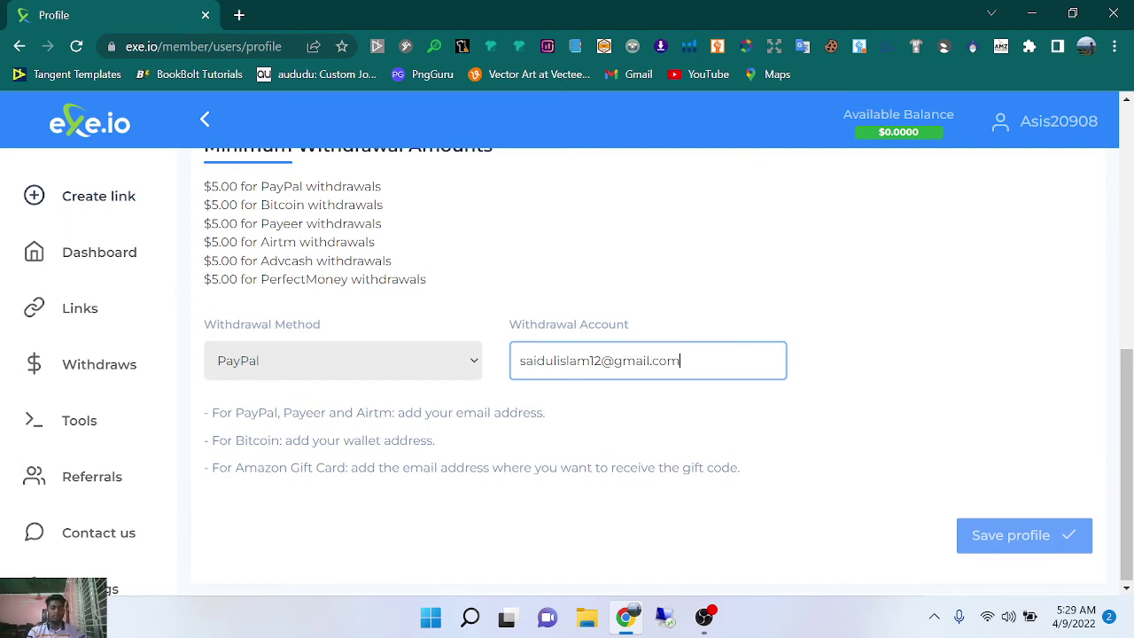
{"action": "left_click_drag", "start_coordinate": [212, 413], "coordinate": [585, 412]}
{"action": "left_click", "coordinate": [573, 415]}
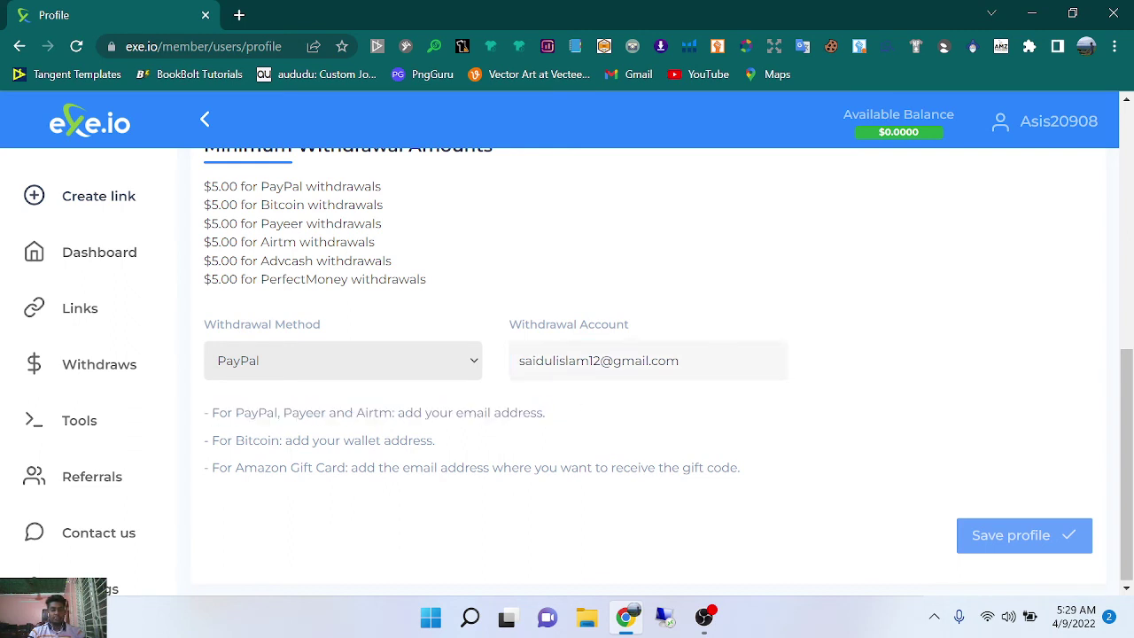
{"action": "left_click_drag", "start_coordinate": [209, 441], "coordinate": [443, 441]}
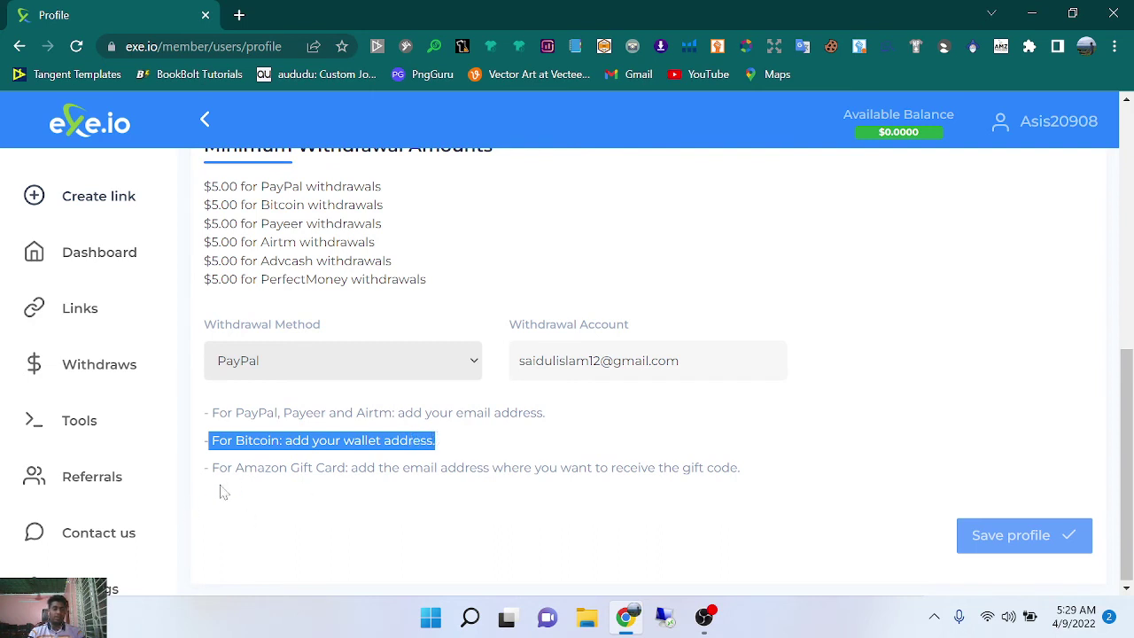
{"action": "left_click_drag", "start_coordinate": [209, 468], "coordinate": [884, 450]}
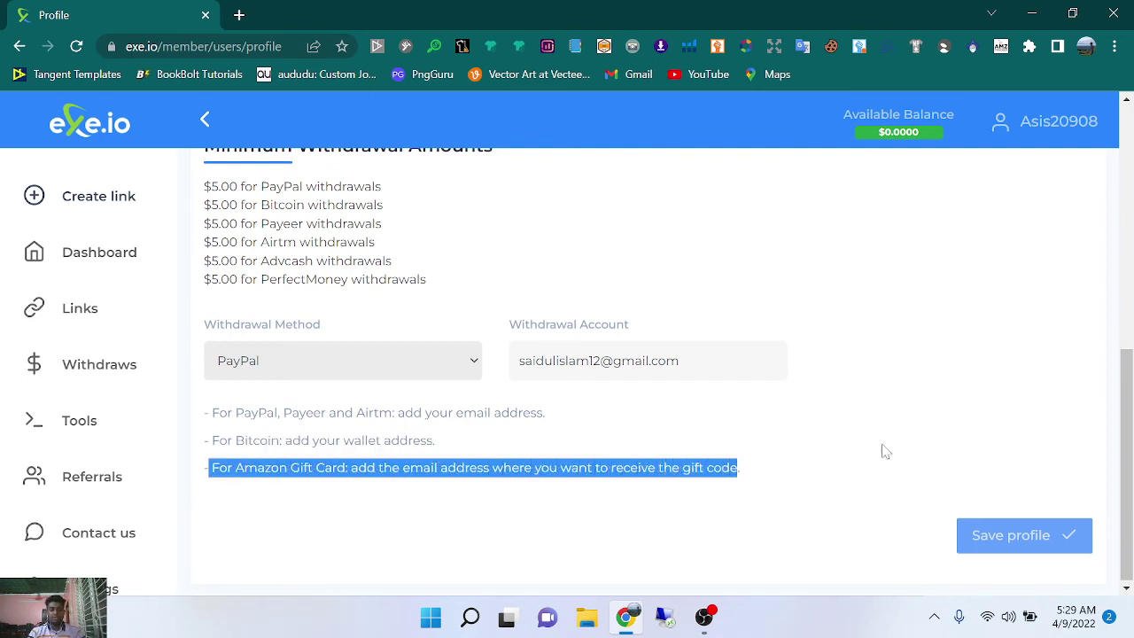
{"action": "left_click", "coordinate": [816, 452]}
{"action": "left_click_drag", "start_coordinate": [729, 477], "coordinate": [453, 554]}
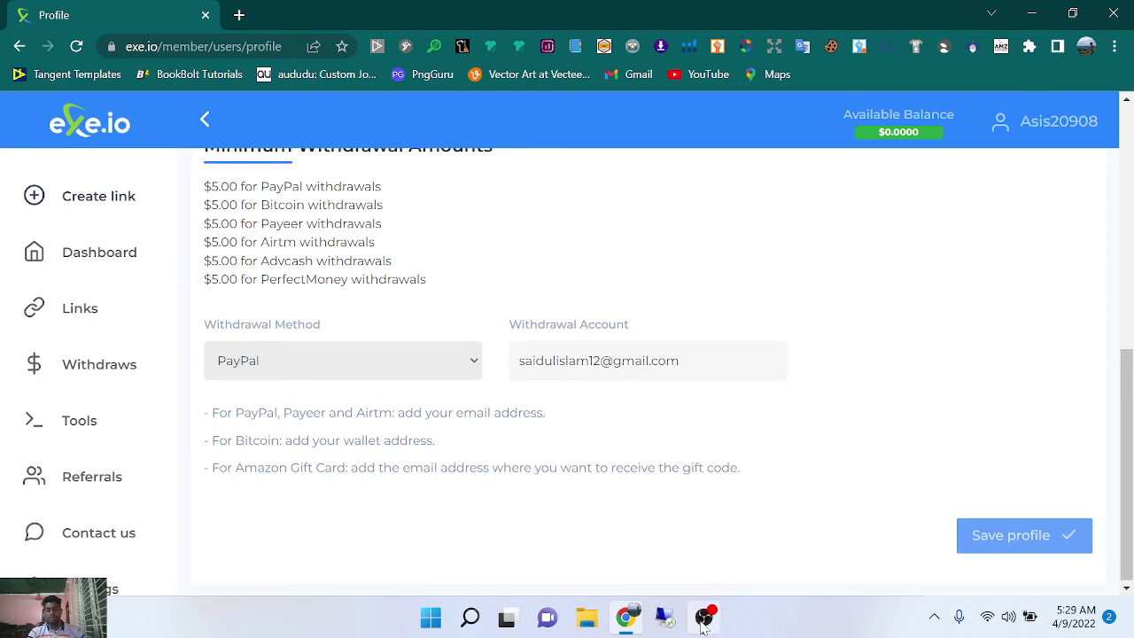
{"action": "left_click", "coordinate": [703, 617]}
Save the profile, decline Chrome's offer to store the address, then bring OBS forward.
{"action": "left_click", "coordinate": [625, 618]}
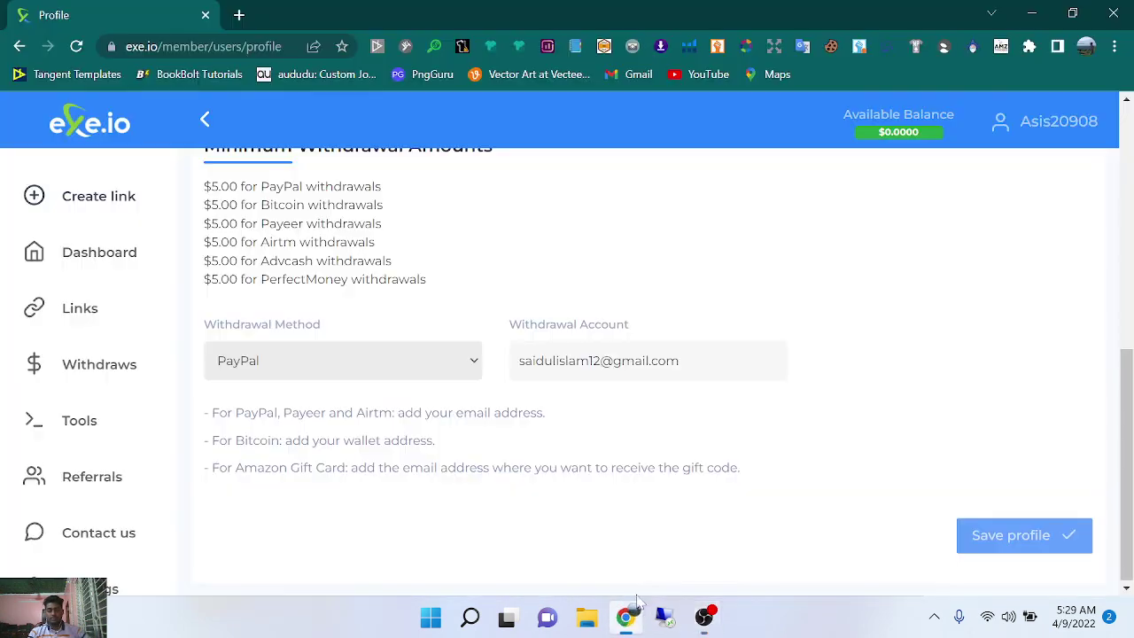
{"action": "left_click", "coordinate": [997, 546]}
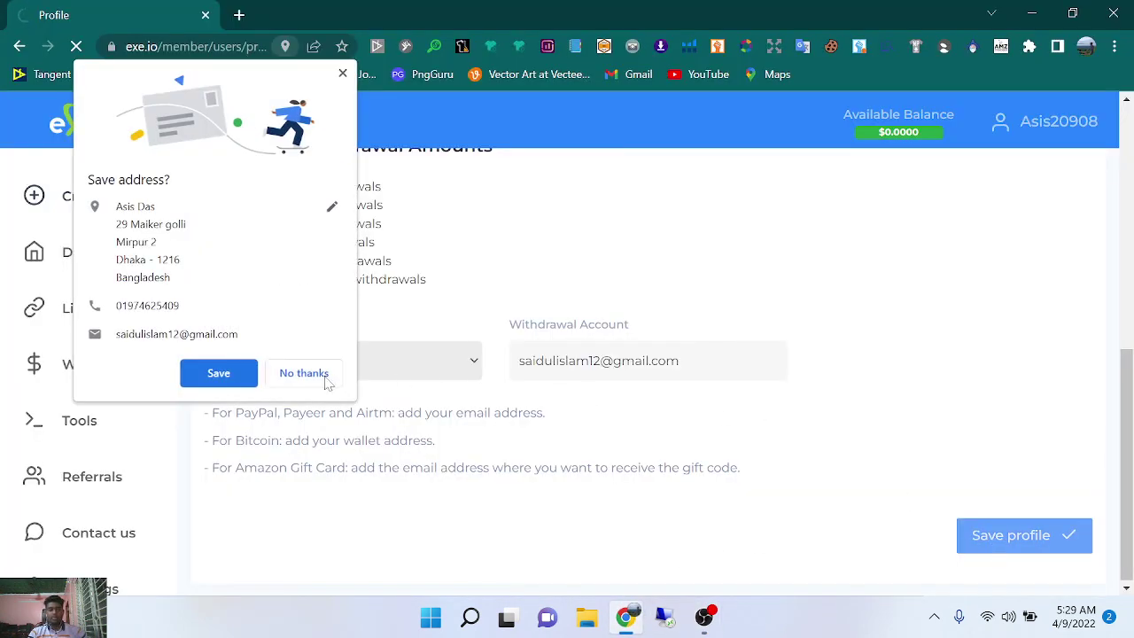
{"action": "left_click", "coordinate": [309, 383]}
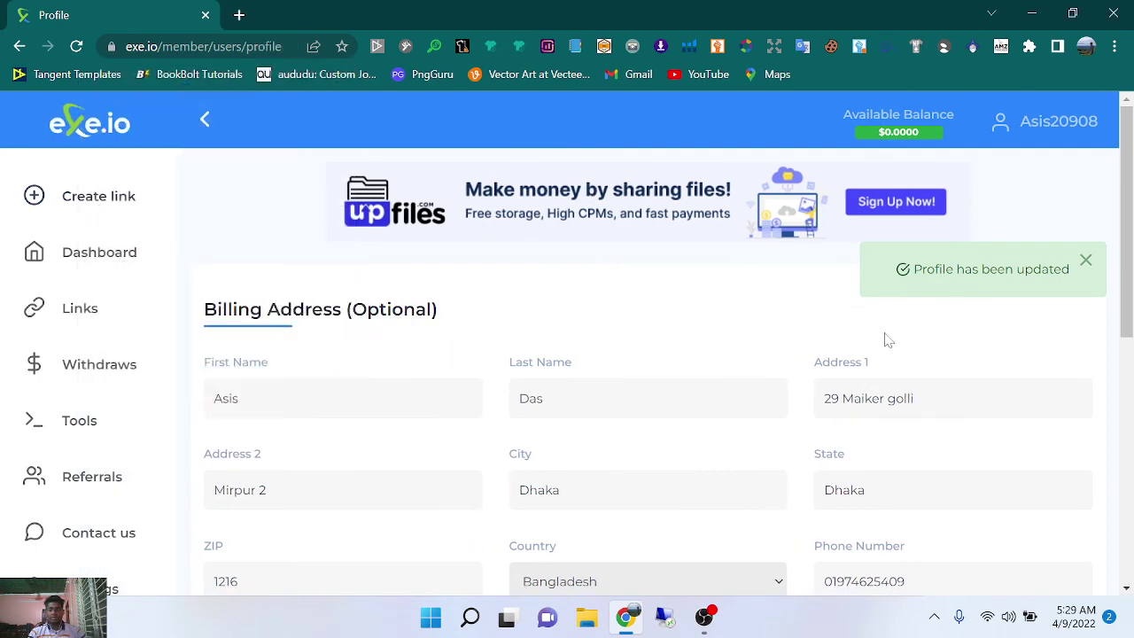
{"action": "scroll", "coordinate": [739, 384], "scroll_direction": "down", "scroll_amount": 4}
{"action": "left_click", "coordinate": [714, 629]}
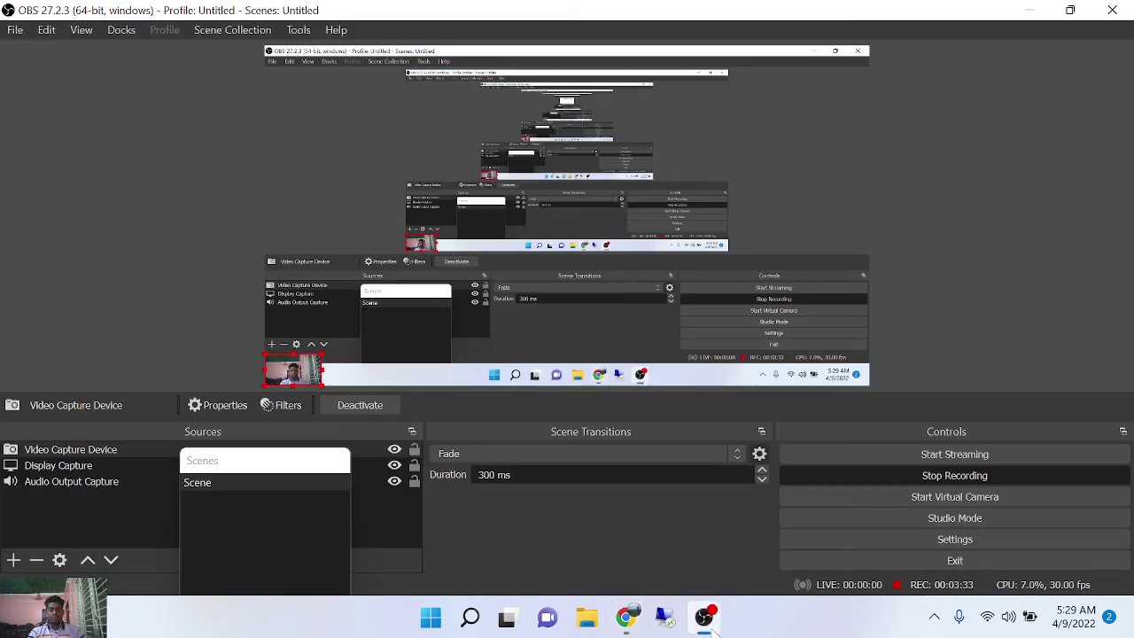